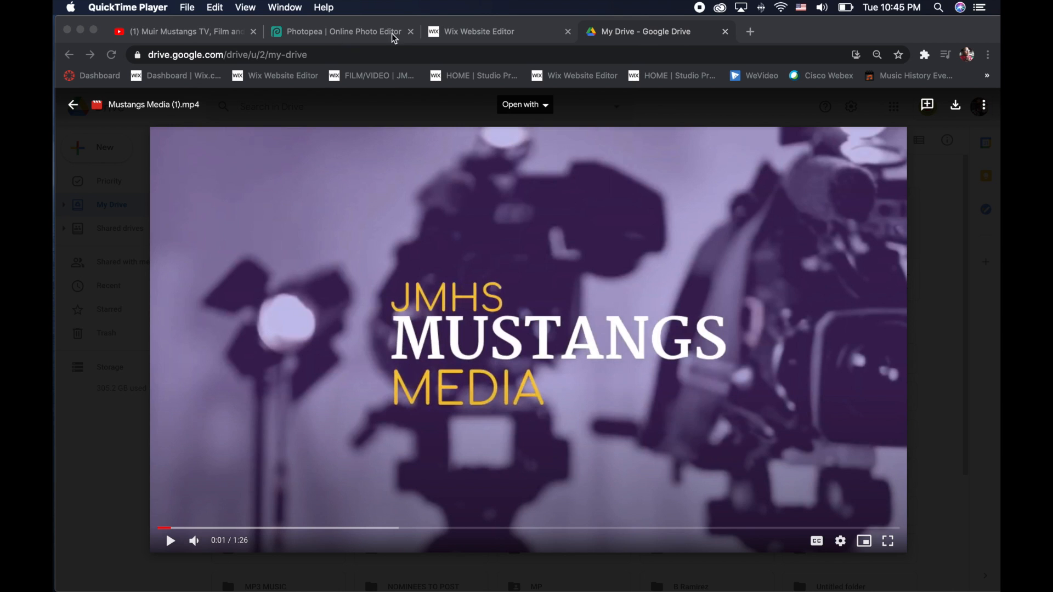
Step: Skip through and play the Mustangs Media (1).mp4 video on Google Drive to find a frame showing the complete splash-screen title
left_click(371, 33)
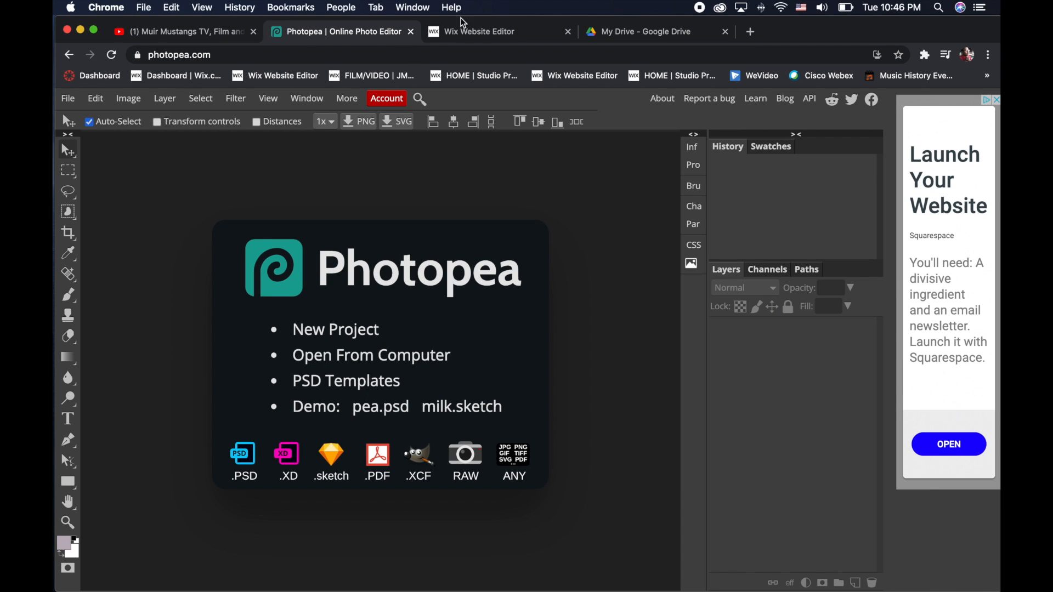
left_click(626, 32)
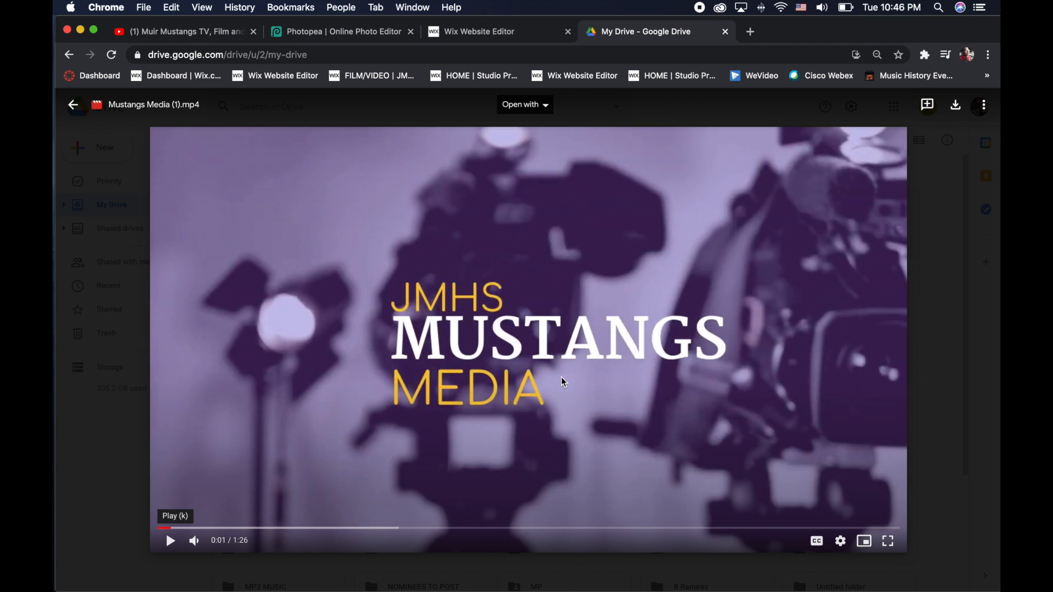
left_click(635, 529)
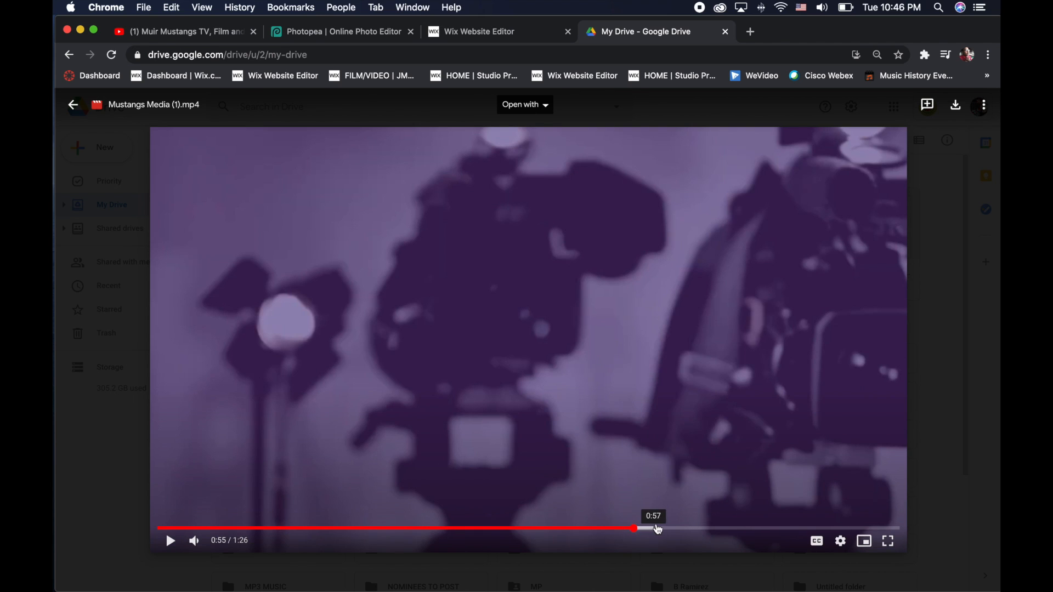
left_click_drag(667, 529, 544, 529)
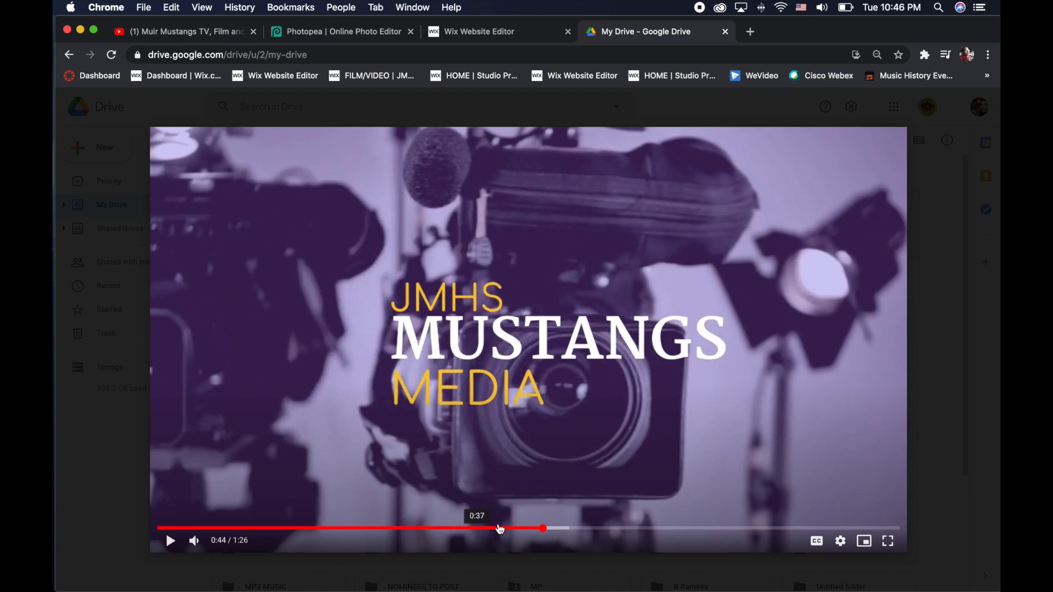
left_click(300, 528)
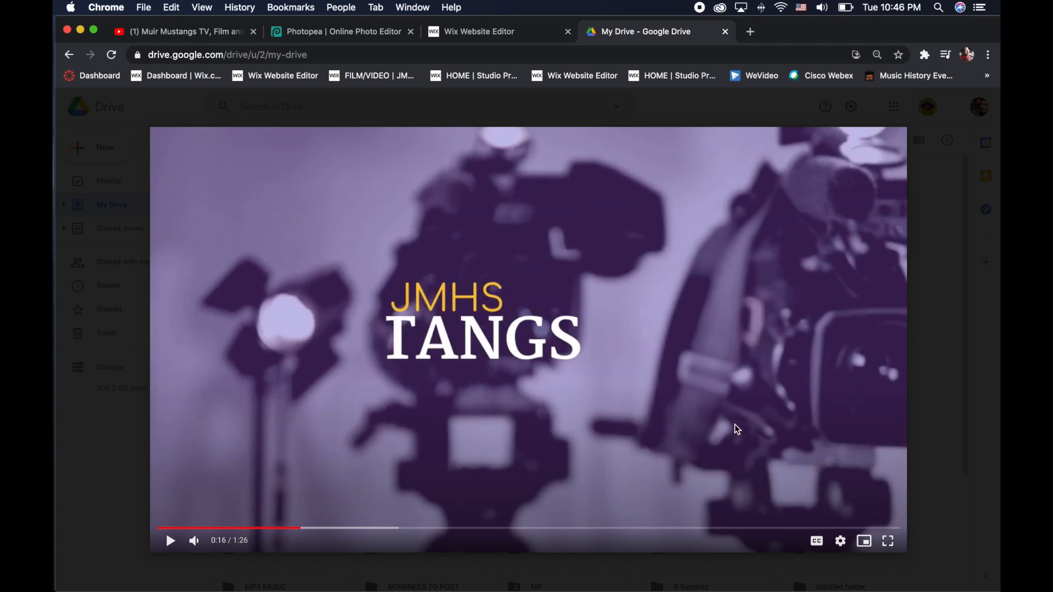
left_click(170, 541)
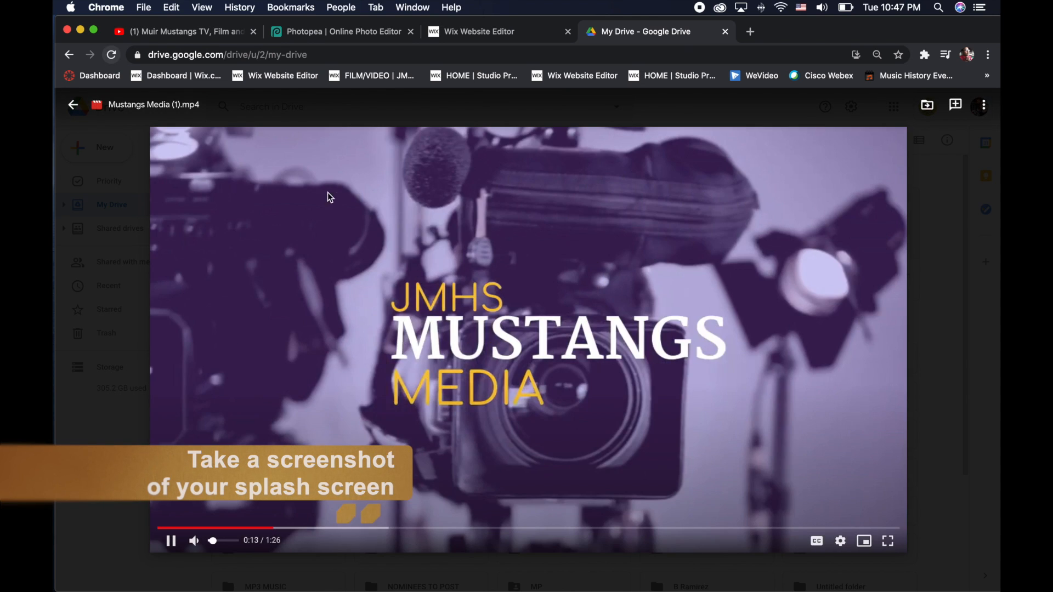
left_click(340, 33)
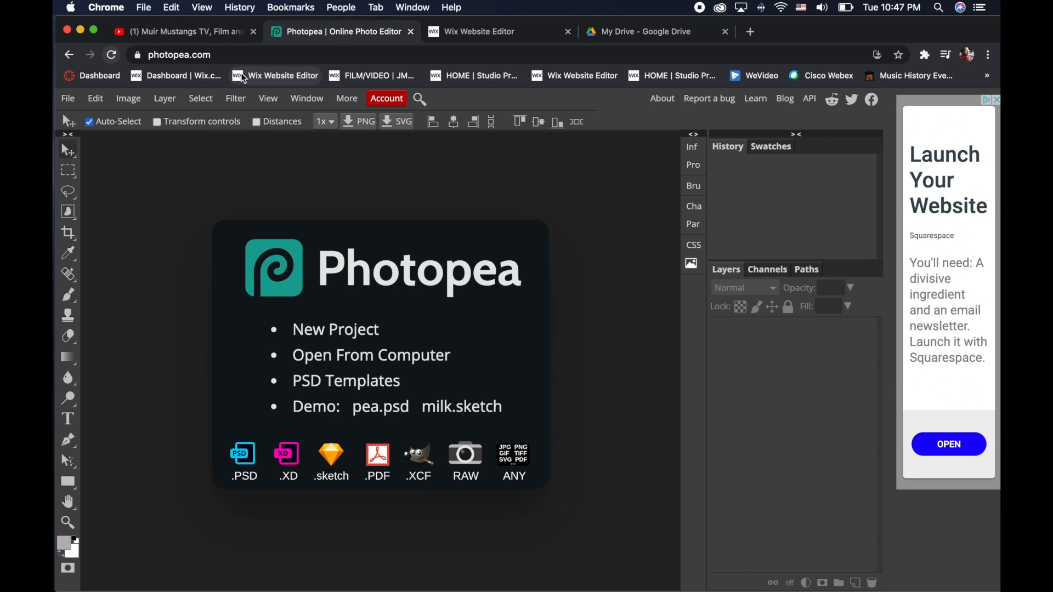
left_click(68, 99)
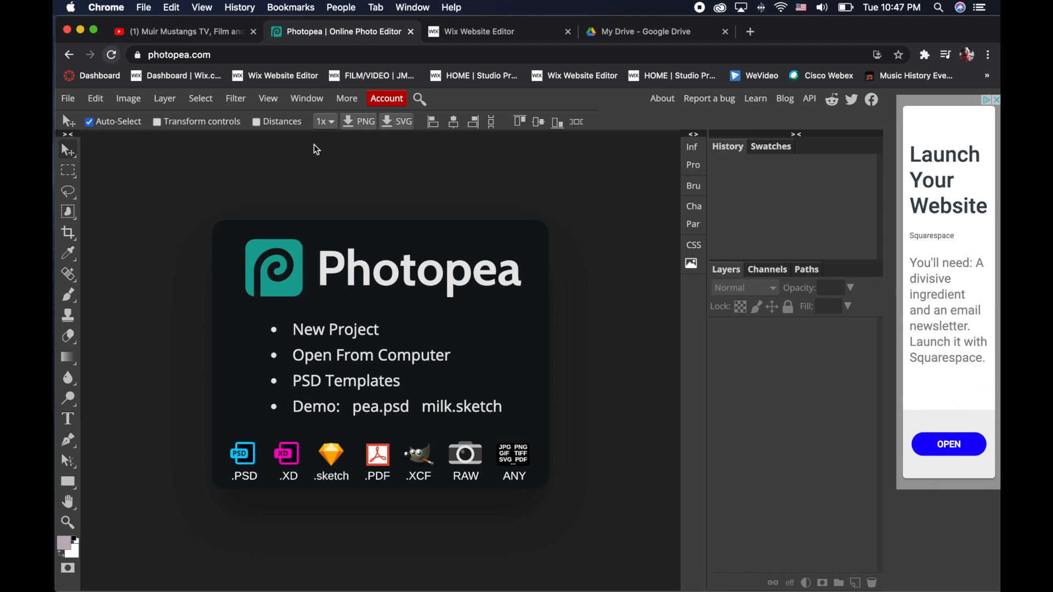
Step: Download YouTube Banner Template.psd from Google Drive by following the Banner Art template link on the previewed Wix page
left_click(511, 33)
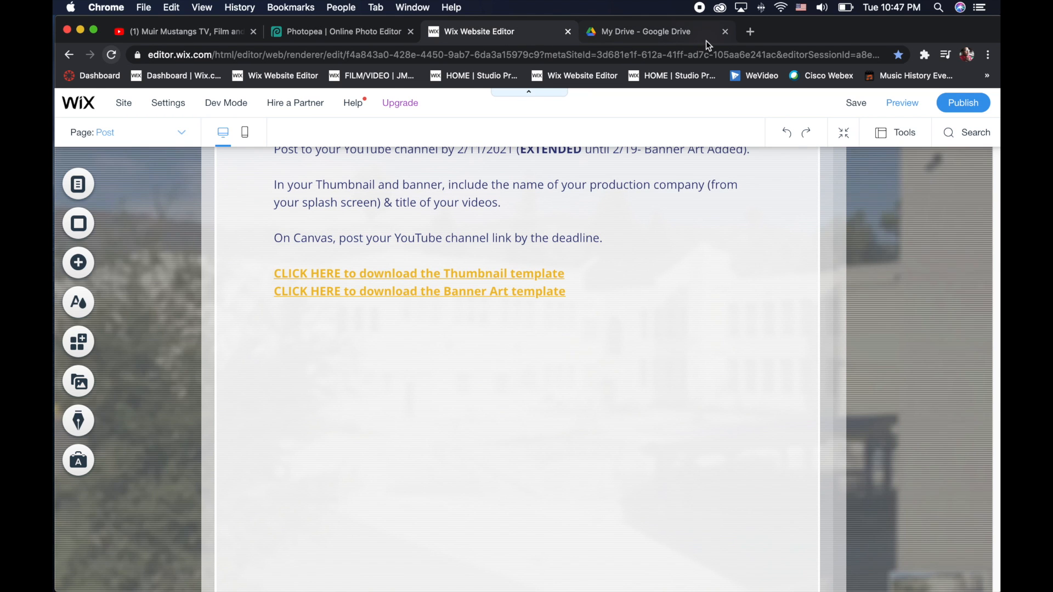
left_click(912, 105)
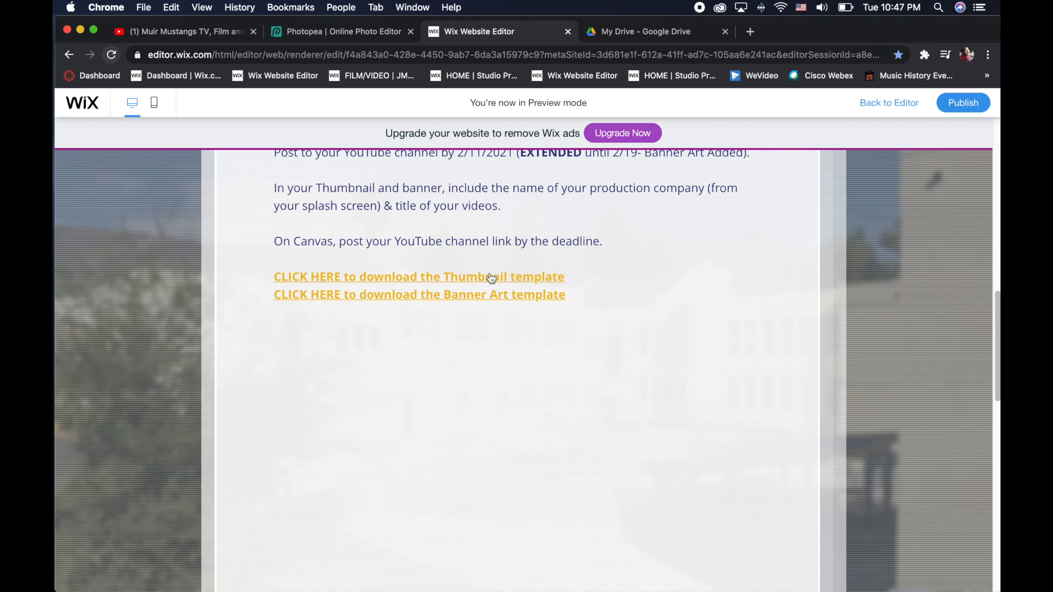
left_click(471, 297)
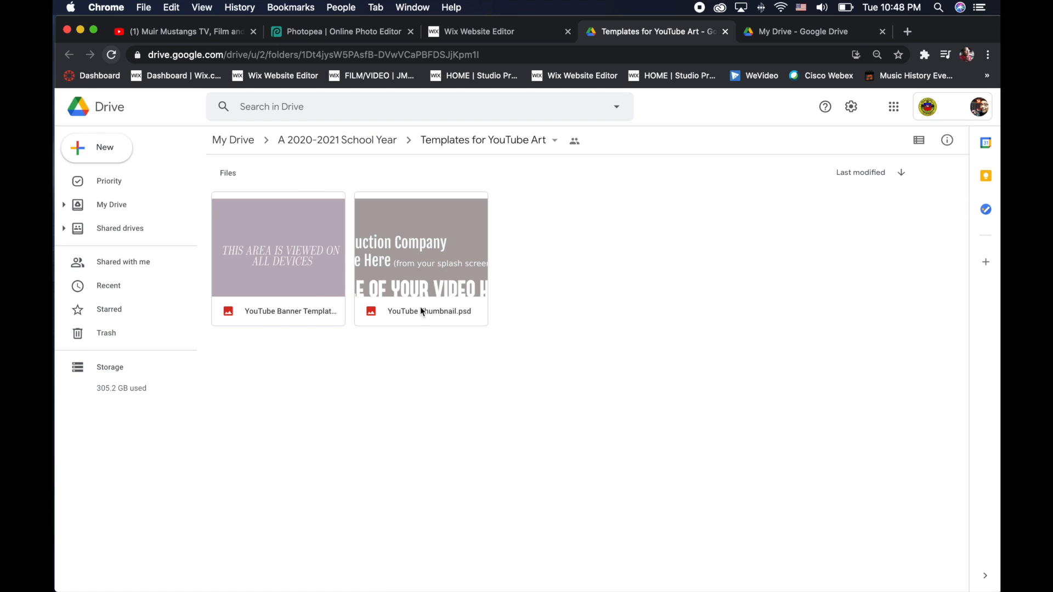
double_click(305, 296)
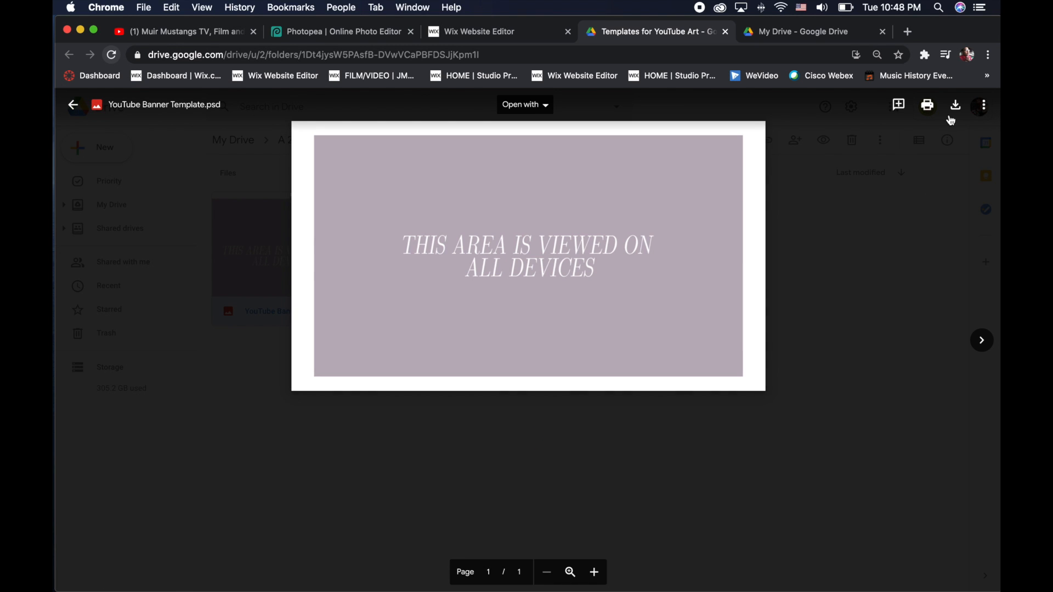
left_click(955, 110)
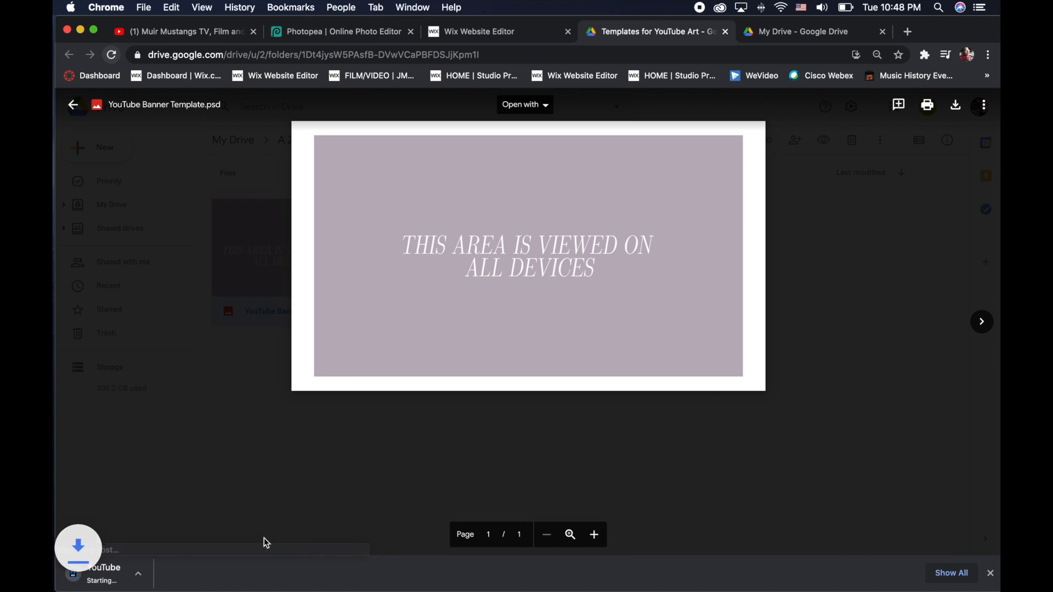
Step: Switch to Photopea and open the banner template file template (2).psd from the Downloads folder
left_click(329, 32)
left_click(67, 105)
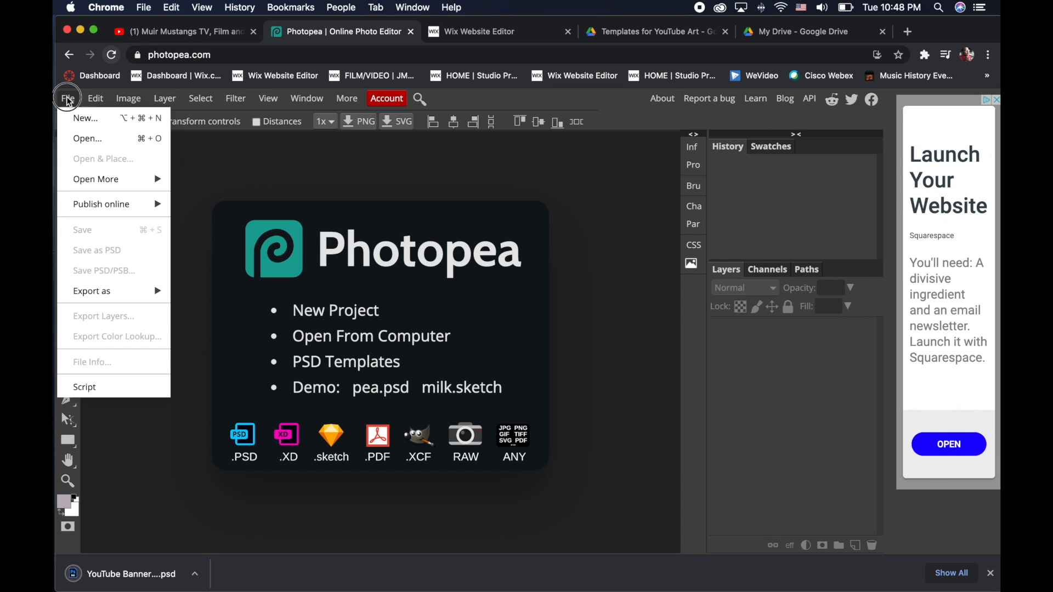
left_click(105, 143)
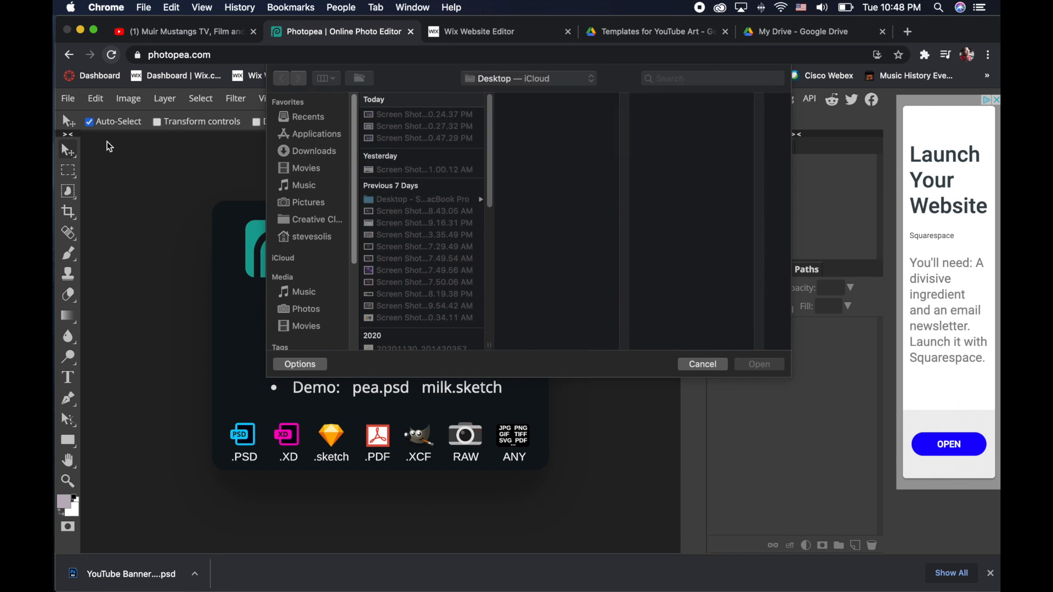
left_click(327, 145)
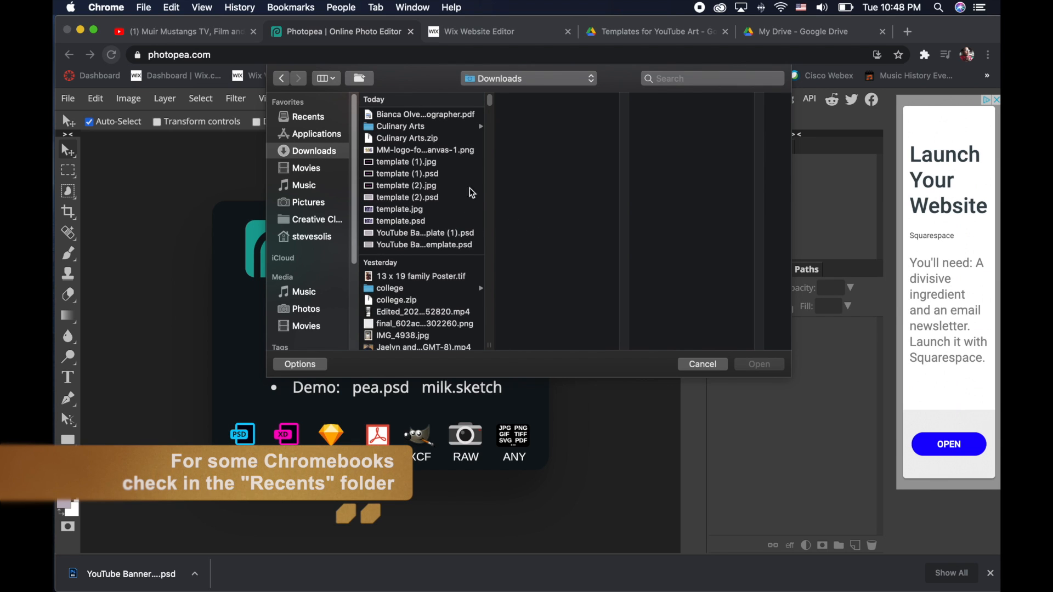
left_click(440, 174)
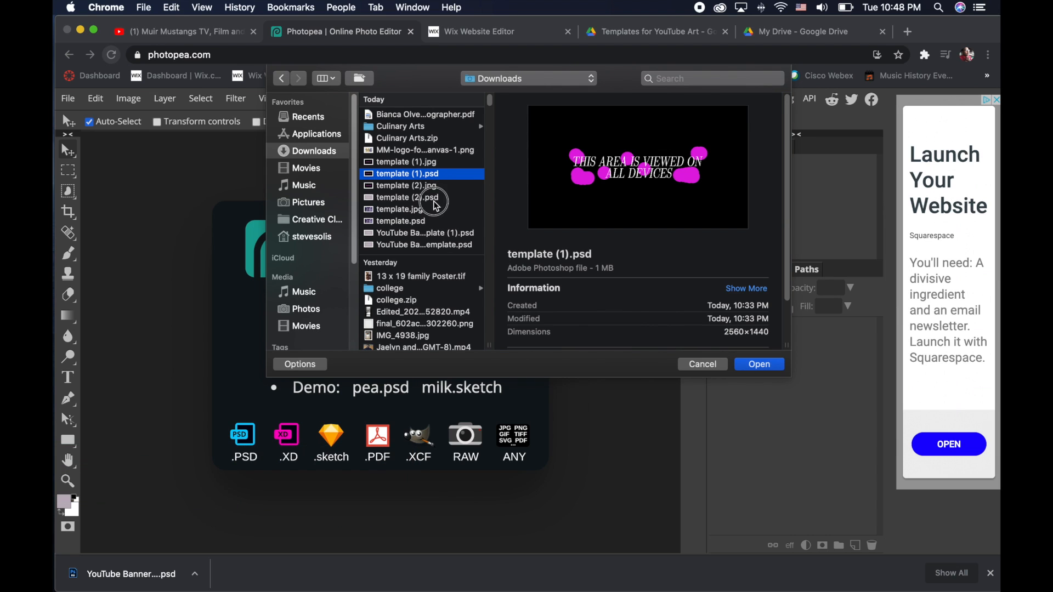
left_click(436, 199)
left_click(774, 367)
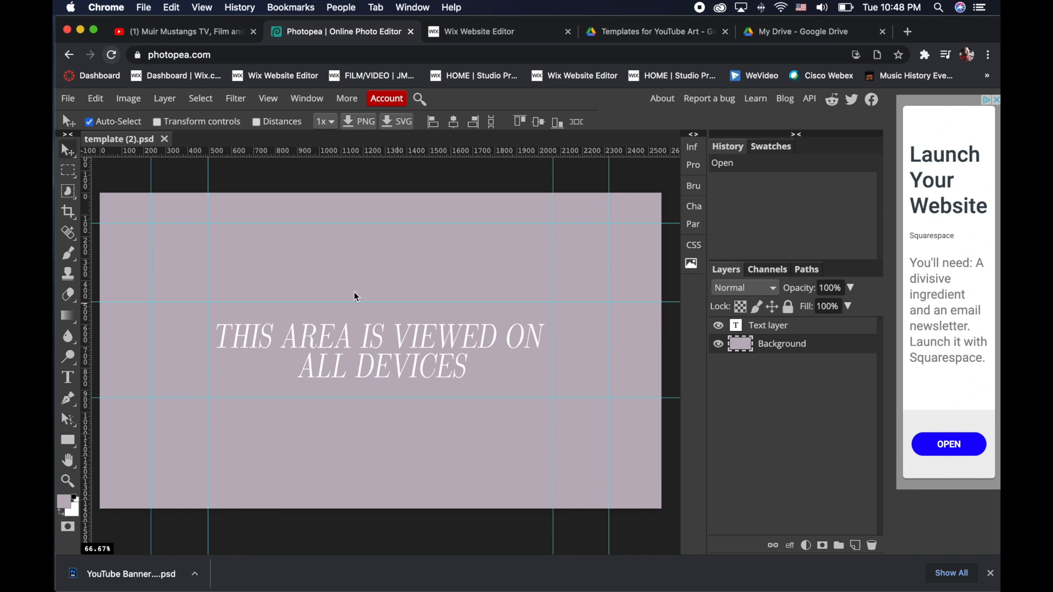
Step: Open the template's placeholder text for editing with the Type tool, then return to the Move tool
left_click(765, 328)
left_click(68, 377)
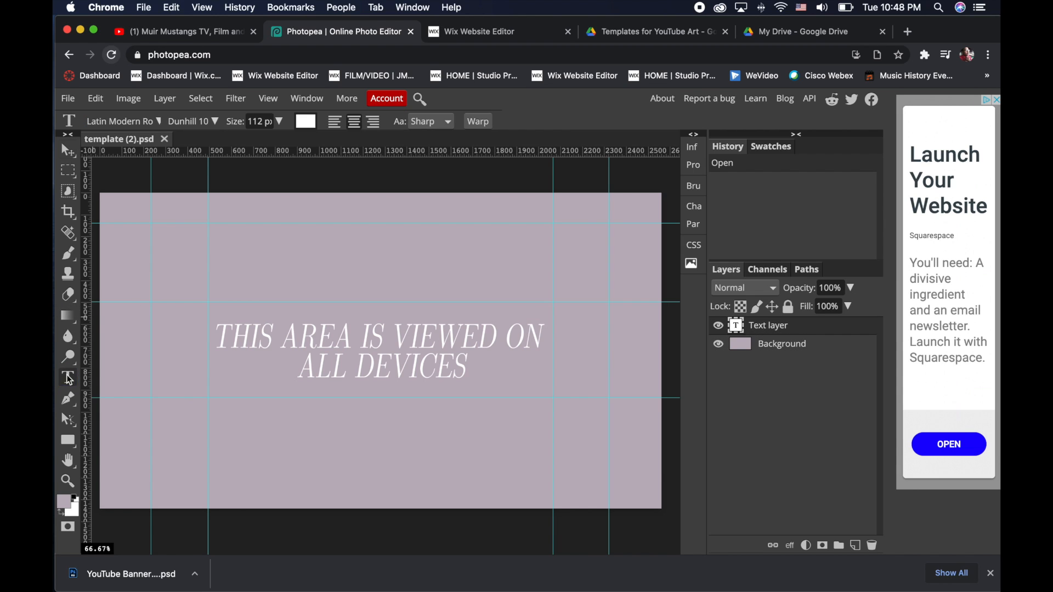
triple_click(323, 346)
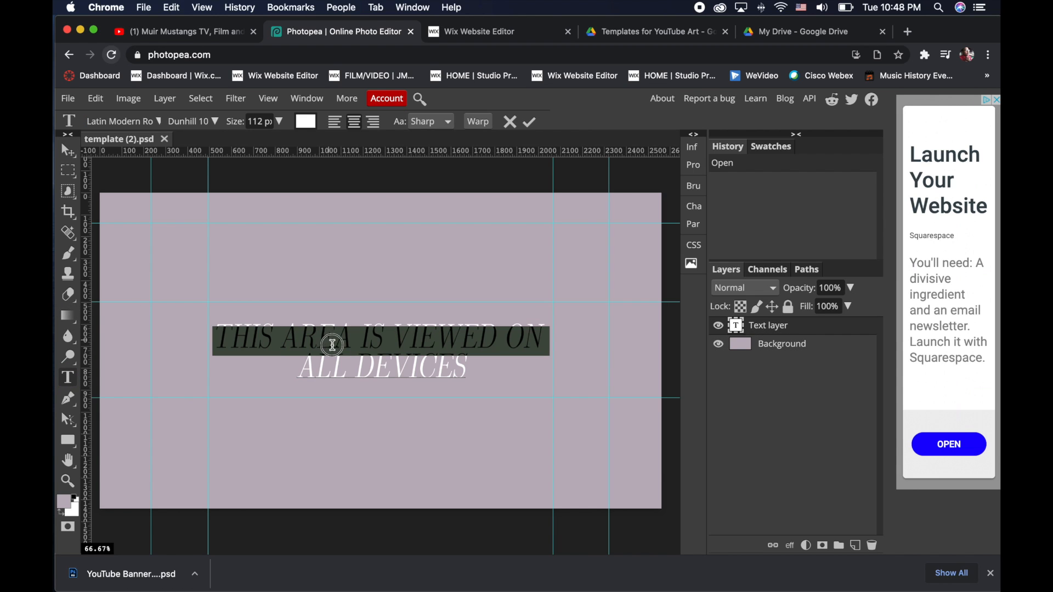
left_click(345, 366)
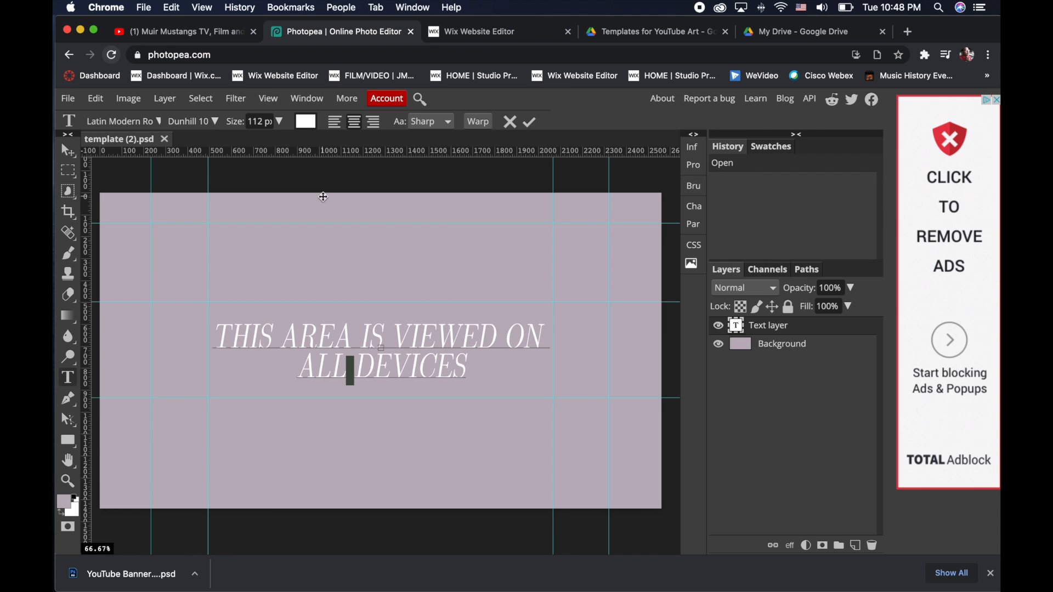
left_click(70, 152)
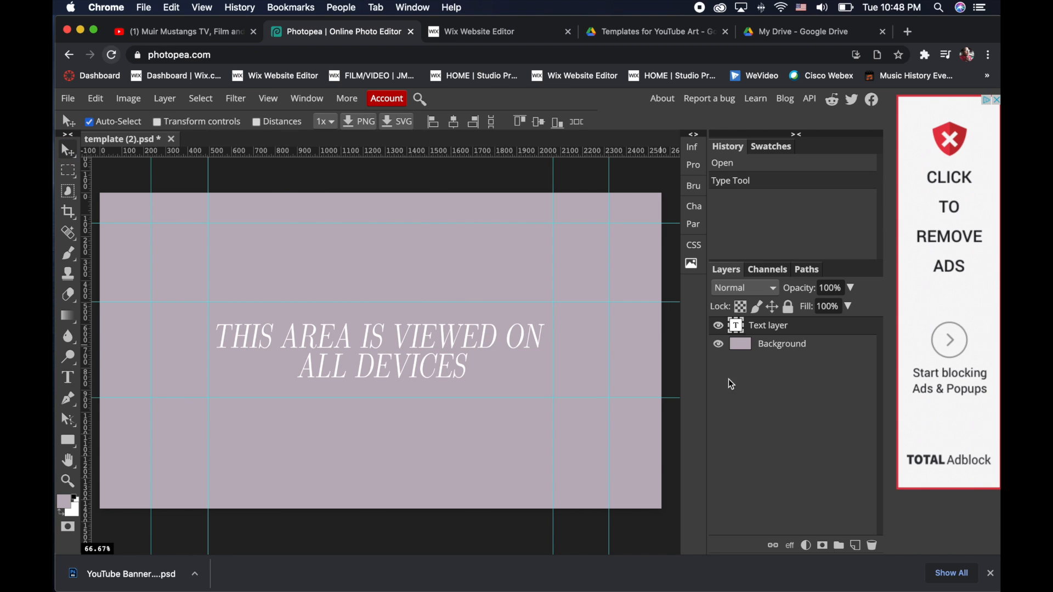
Step: Hide the template's text layer and open the Screen Shot 2021-02-16 at 10.47.29 PM image from Recents
left_click(720, 328)
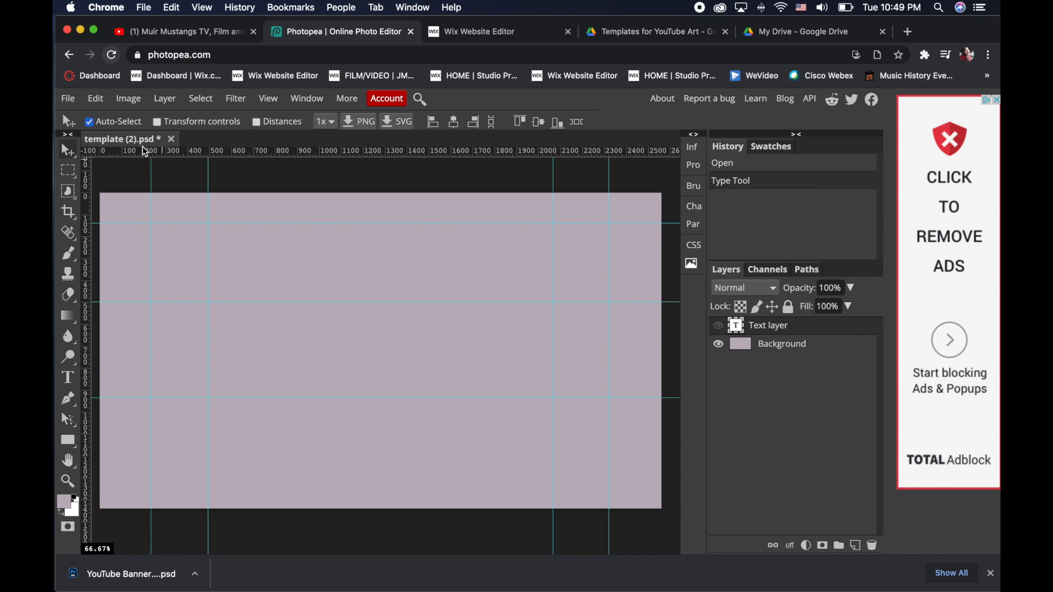
left_click(68, 98)
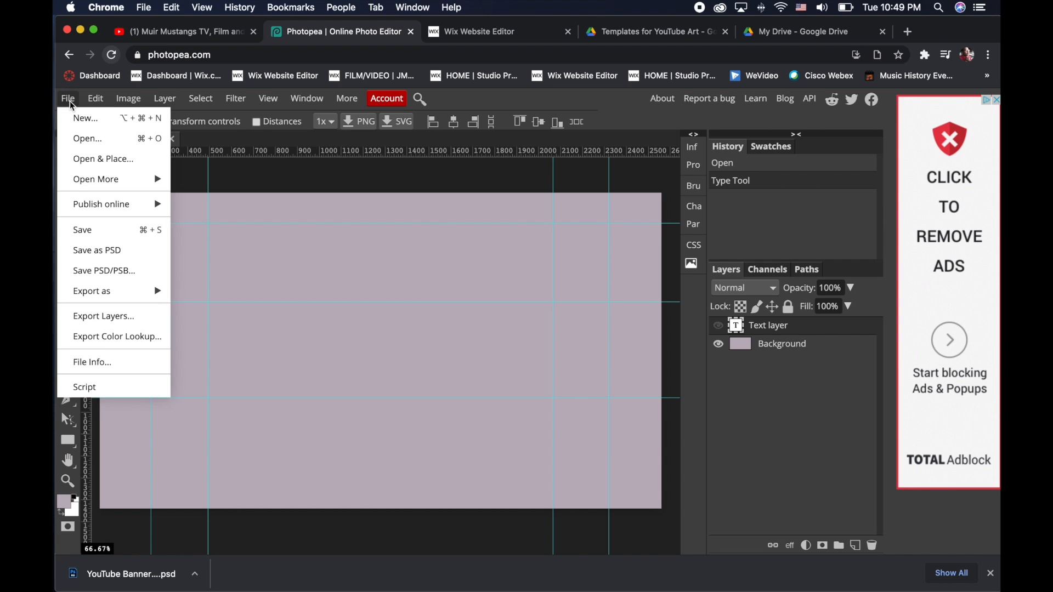
left_click(81, 142)
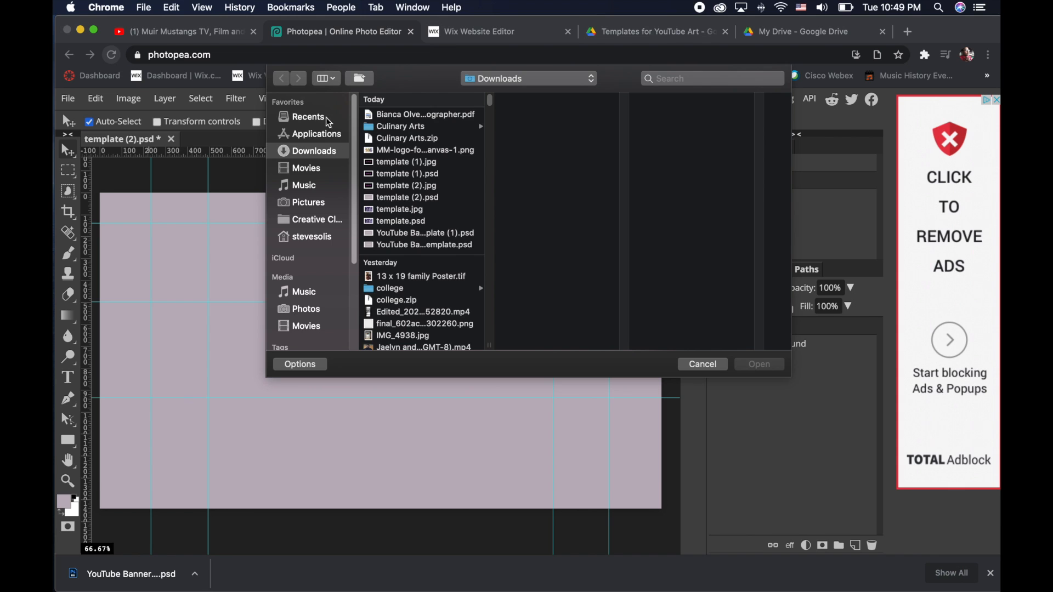
left_click(303, 116)
left_click(433, 114)
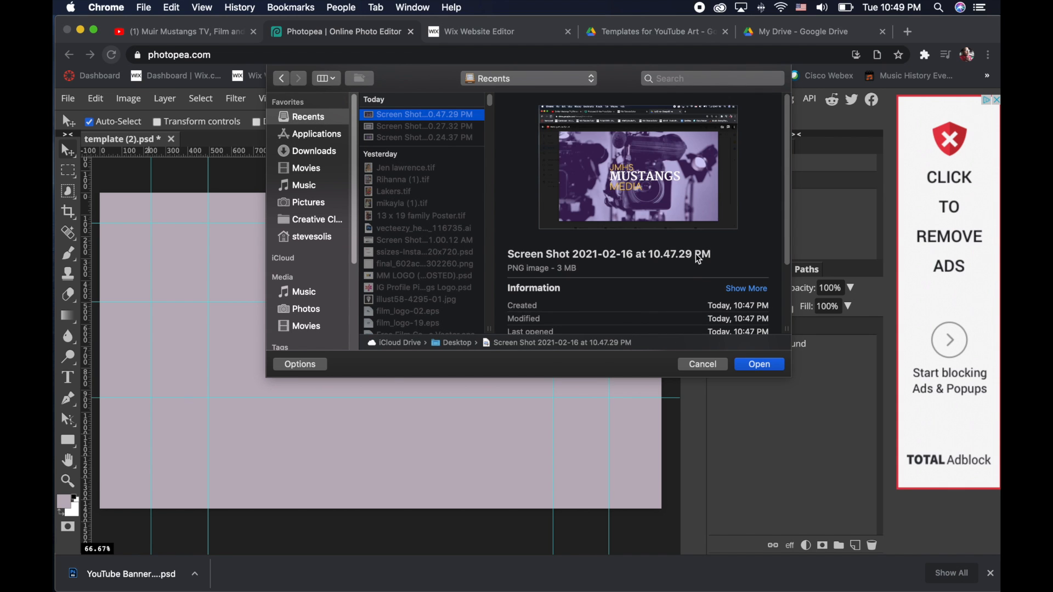
left_click(756, 360)
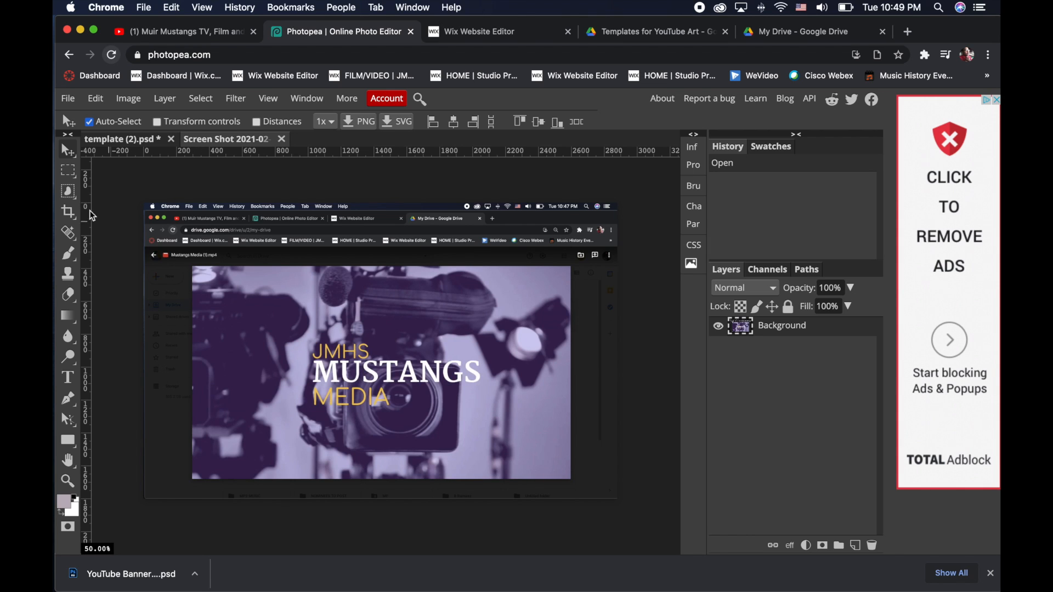
Step: Crop the screenshot to the splash-screen video frame with the Crop tool, removing the surrounding browser window
left_click(73, 217)
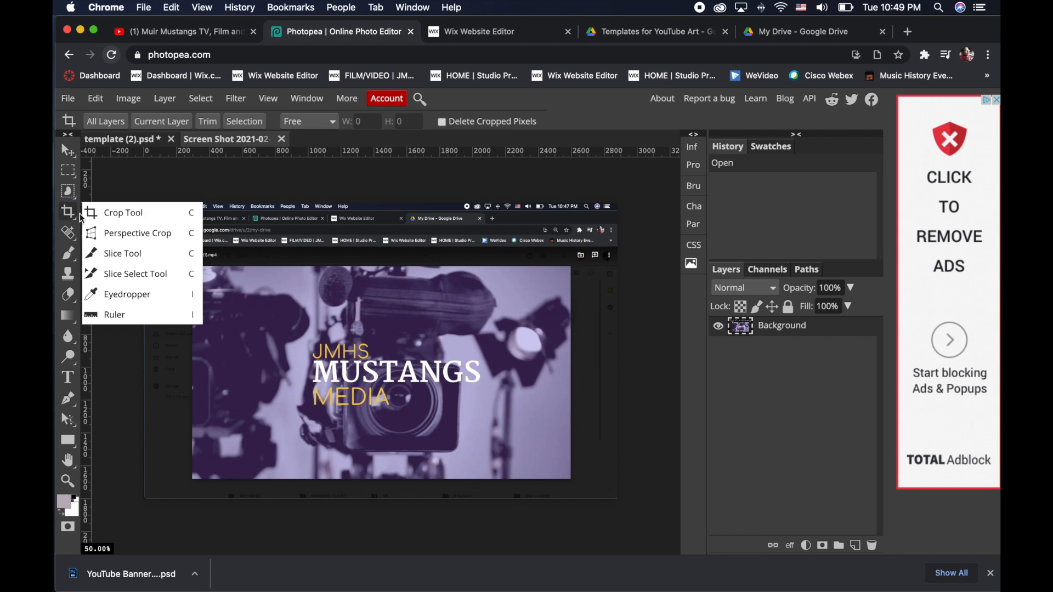
left_click(131, 213)
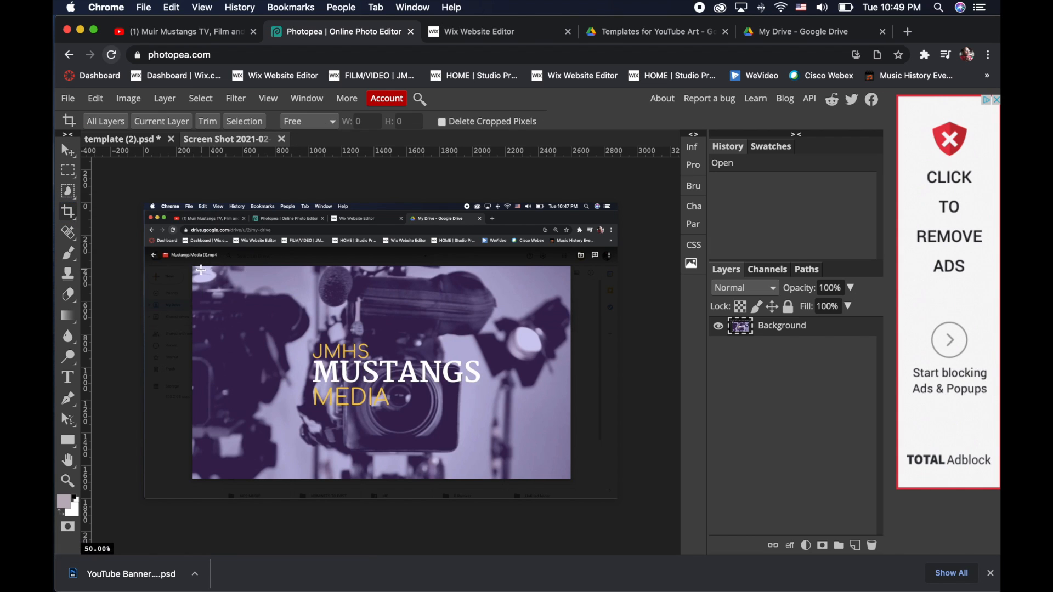
left_click_drag(199, 270, 568, 475)
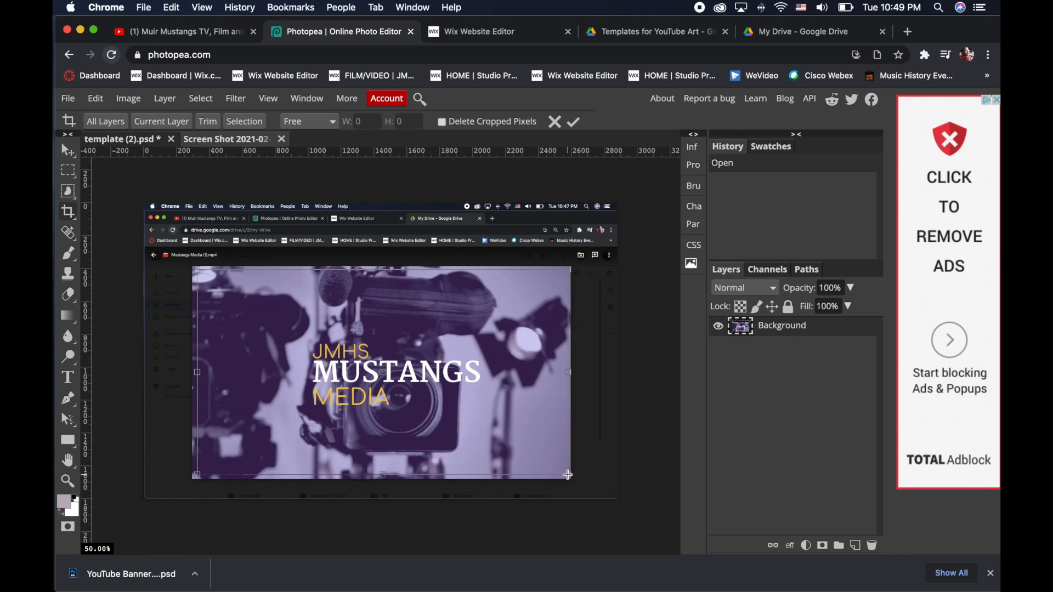
left_click(574, 122)
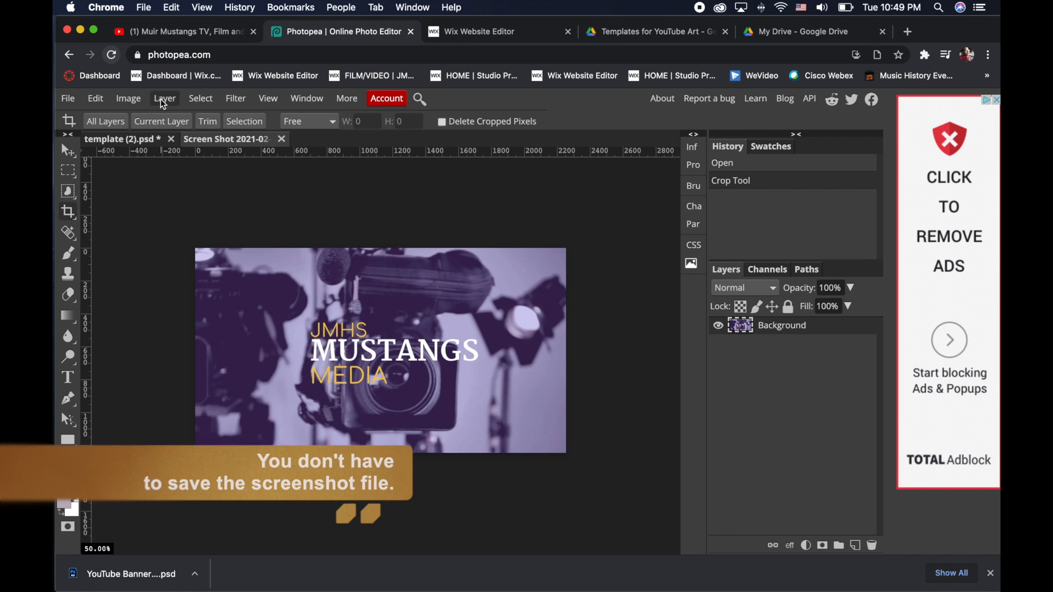
Step: Select the entire cropped splash-screen image and copy it
left_click(198, 98)
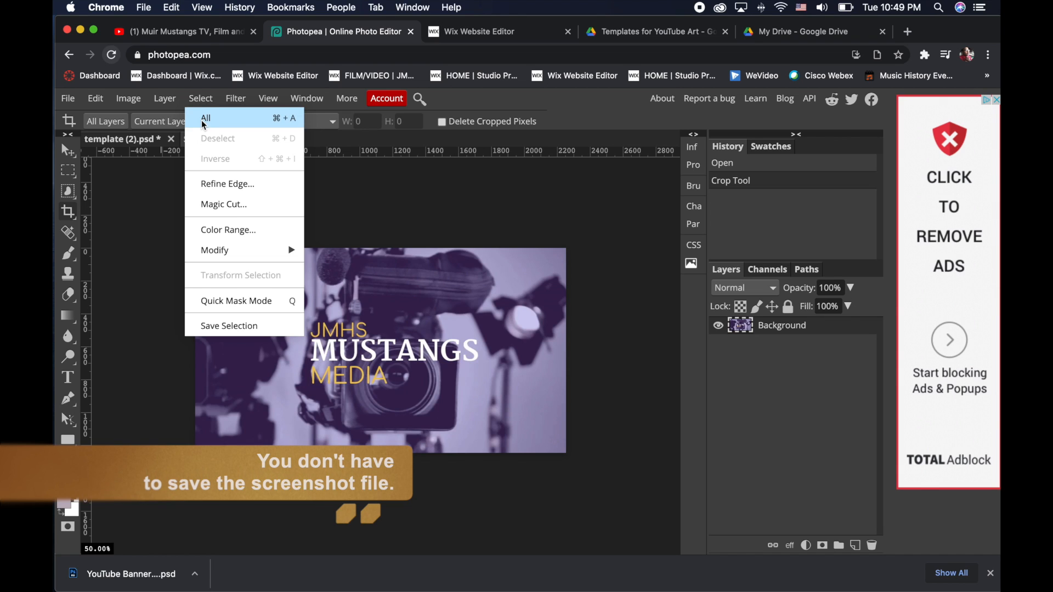
left_click(205, 119)
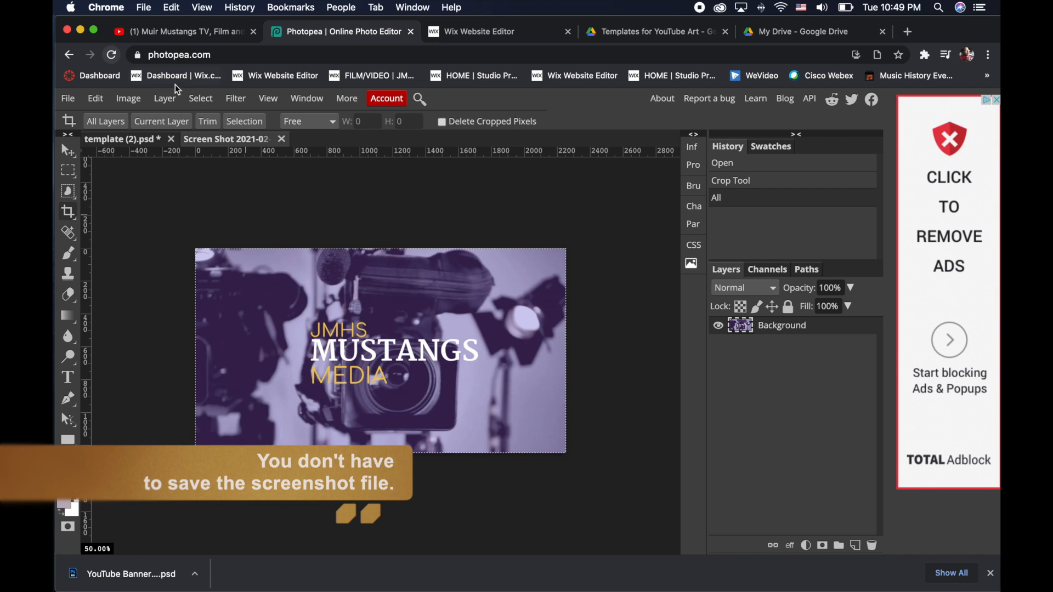
left_click(97, 104)
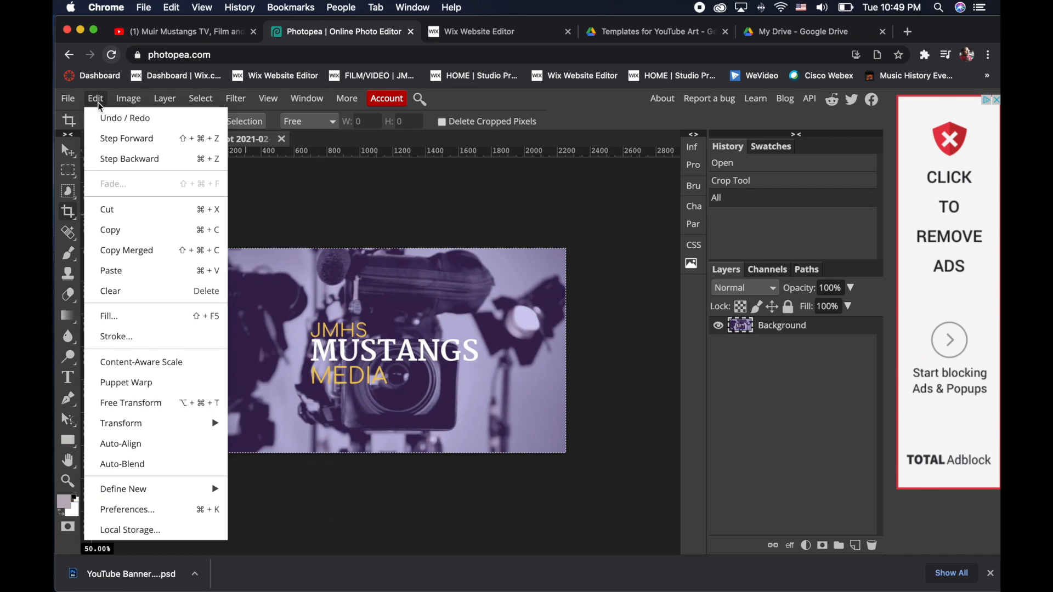
left_click(127, 231)
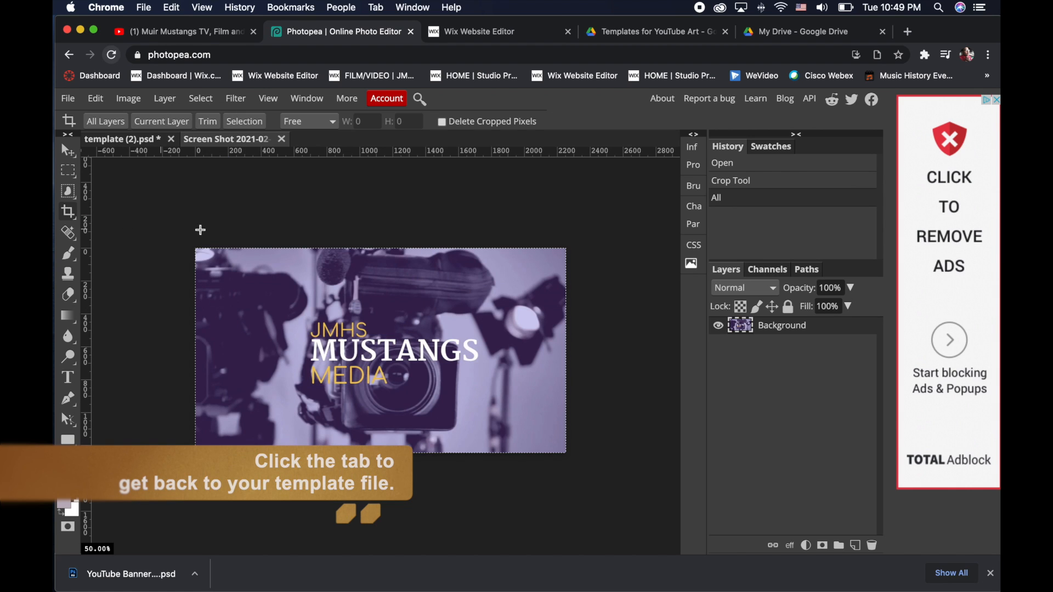
Step: Switch back to the template (2).psd document and paste the copied splash-screen image into it
left_click(158, 144)
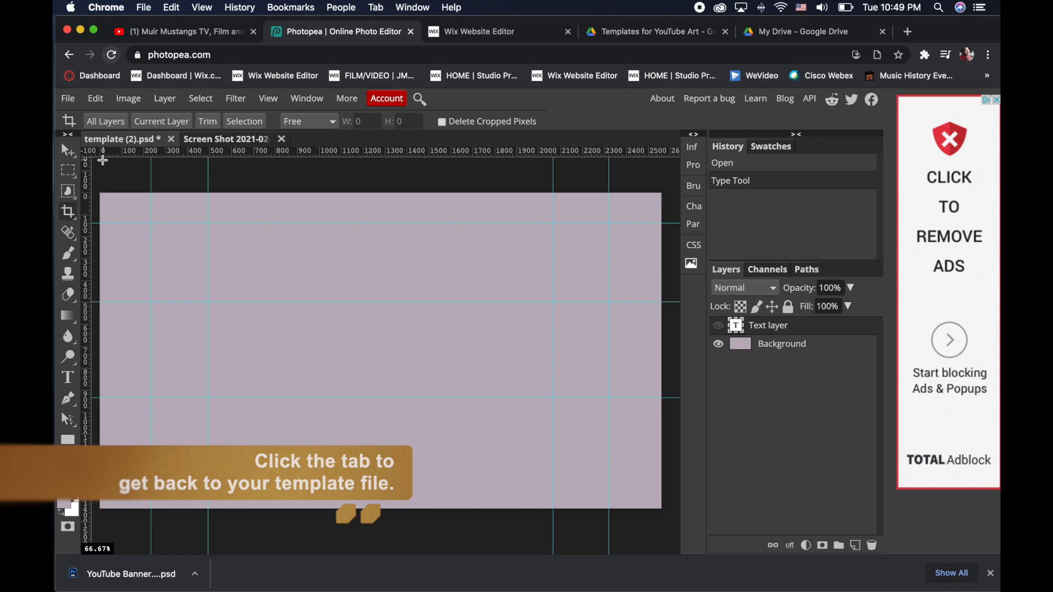
left_click(96, 98)
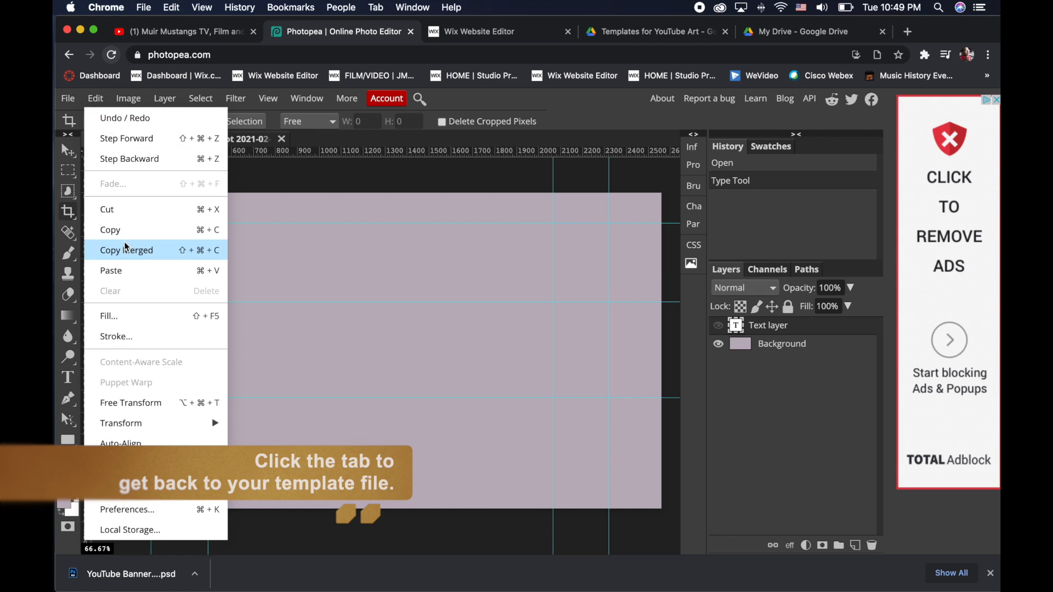
left_click(125, 271)
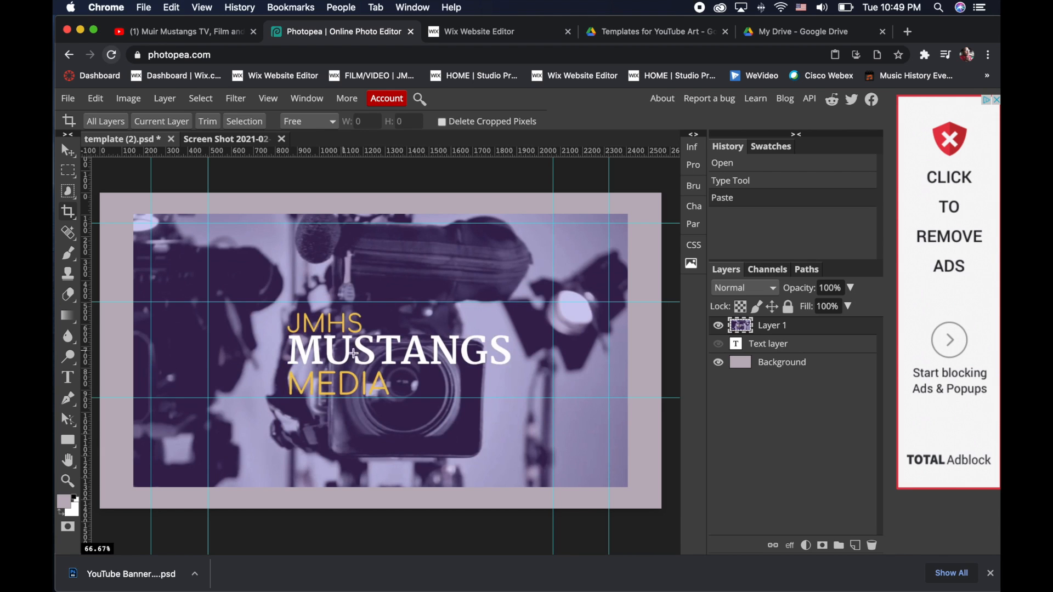
Step: Move the placeholder text layer above the pasted image in the layer stack and keep it hidden
left_click(718, 344)
left_click_drag(784, 346, 785, 324)
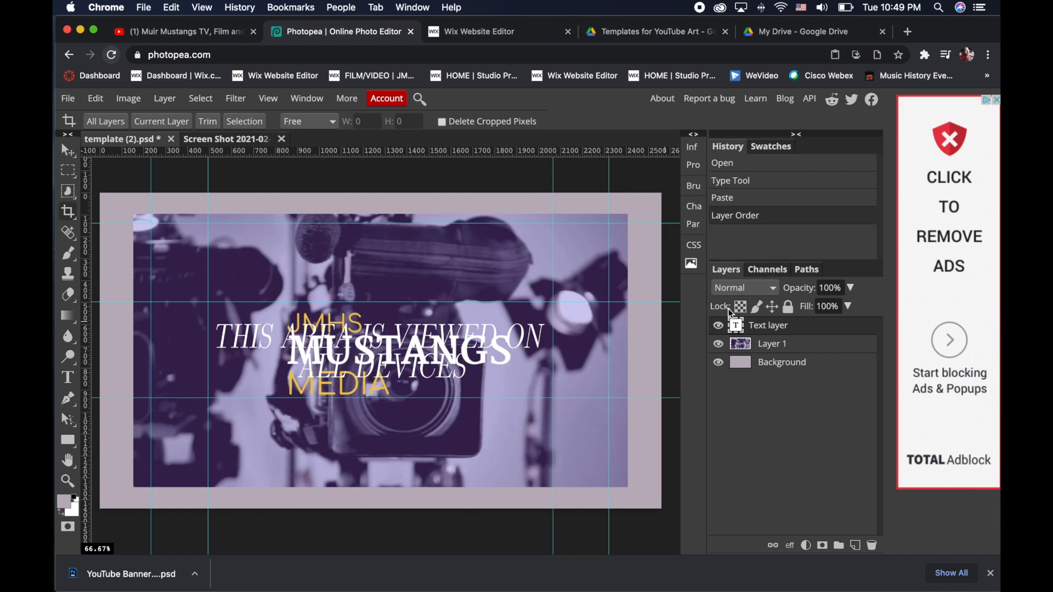
left_click(718, 326)
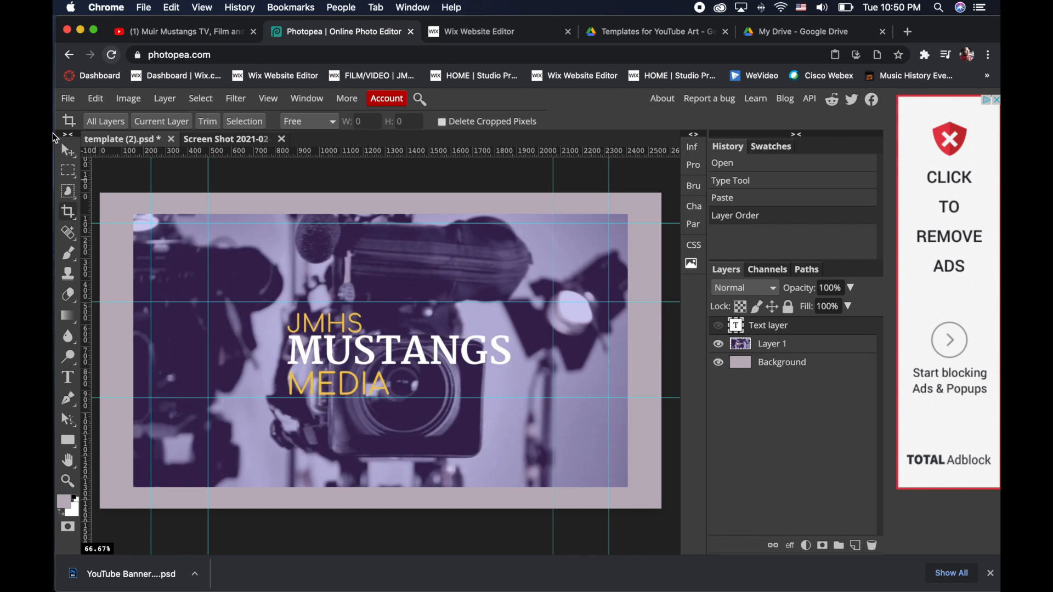
Step: Save the changes to template (2).psd, allowing the site to edit the file, and download another copy as PSD
left_click(68, 151)
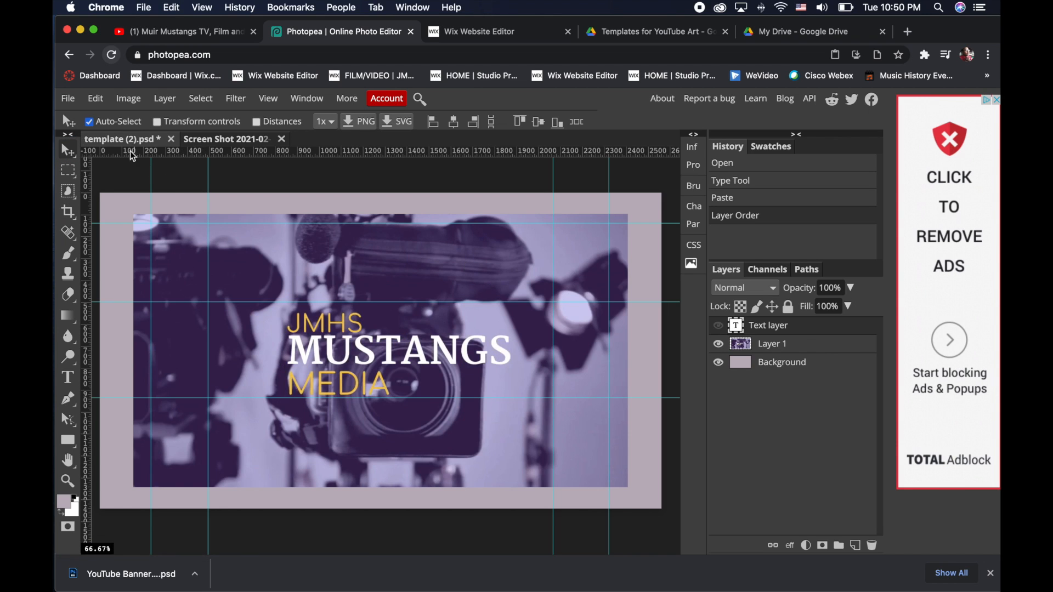
left_click(68, 98)
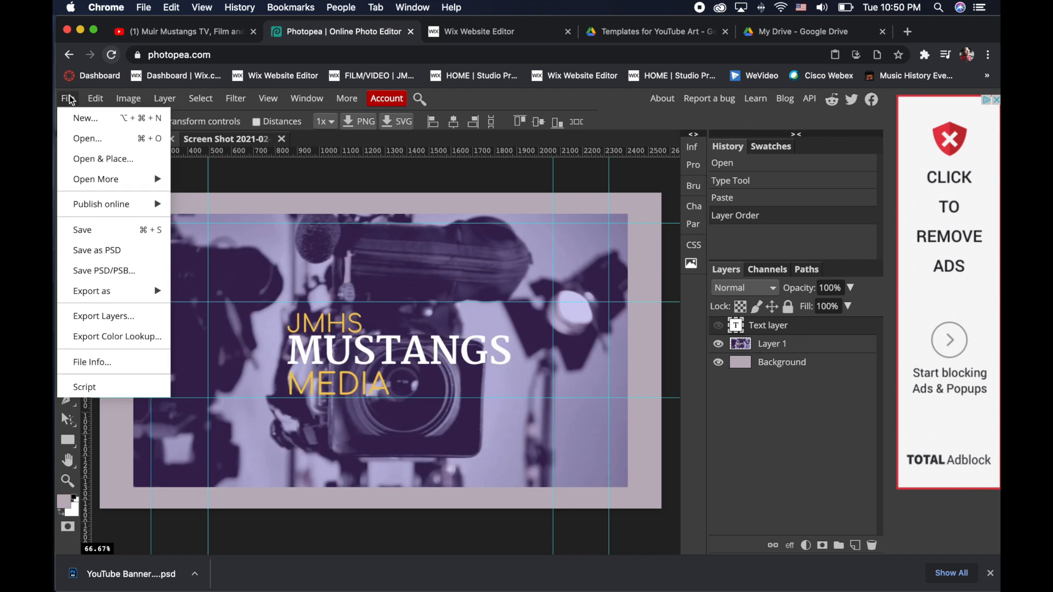
left_click(115, 232)
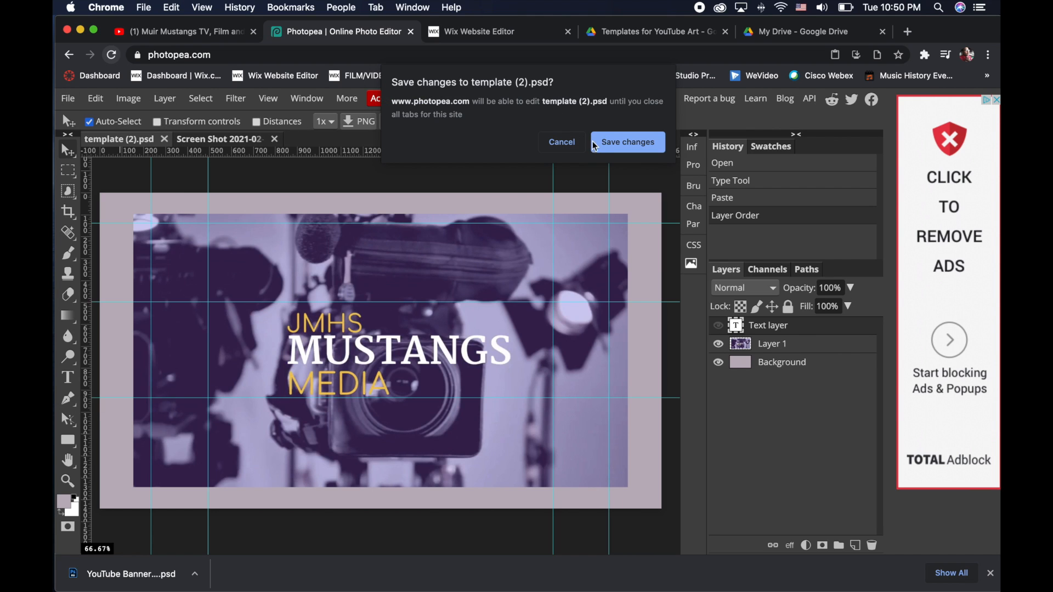
left_click(631, 152)
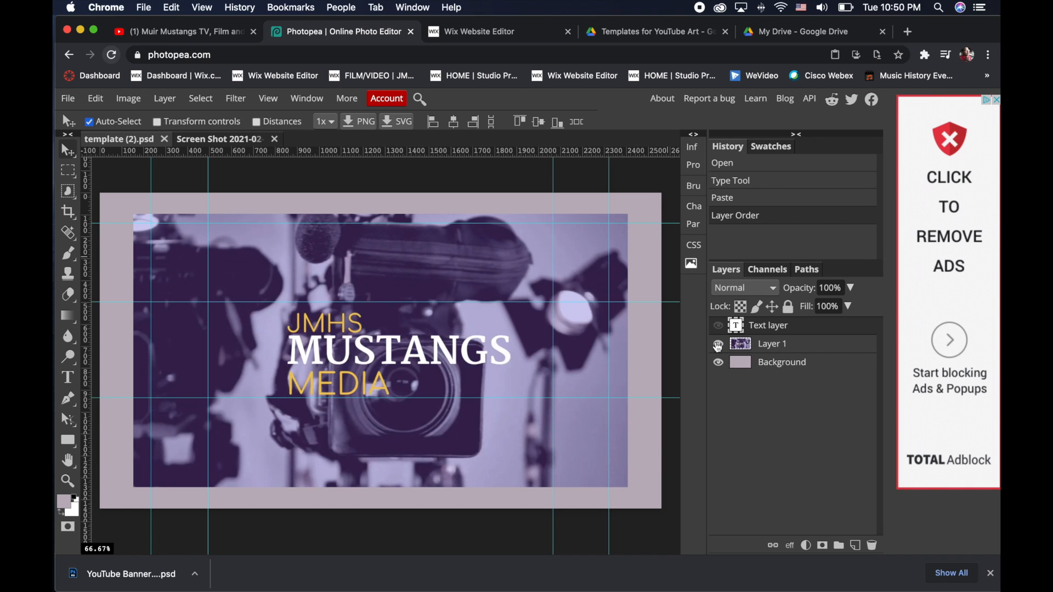
left_click(68, 98)
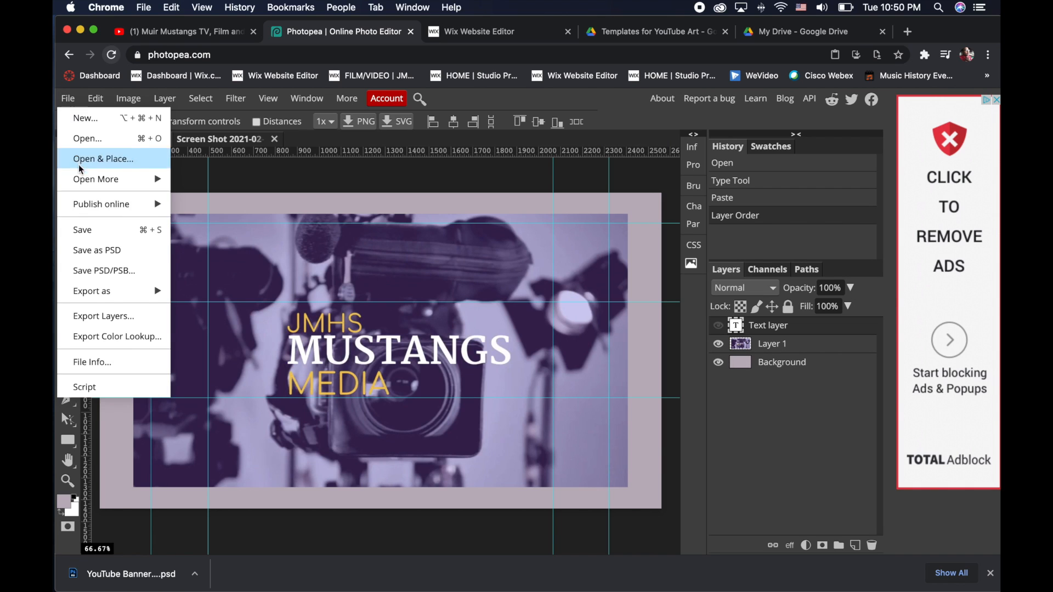
left_click(94, 251)
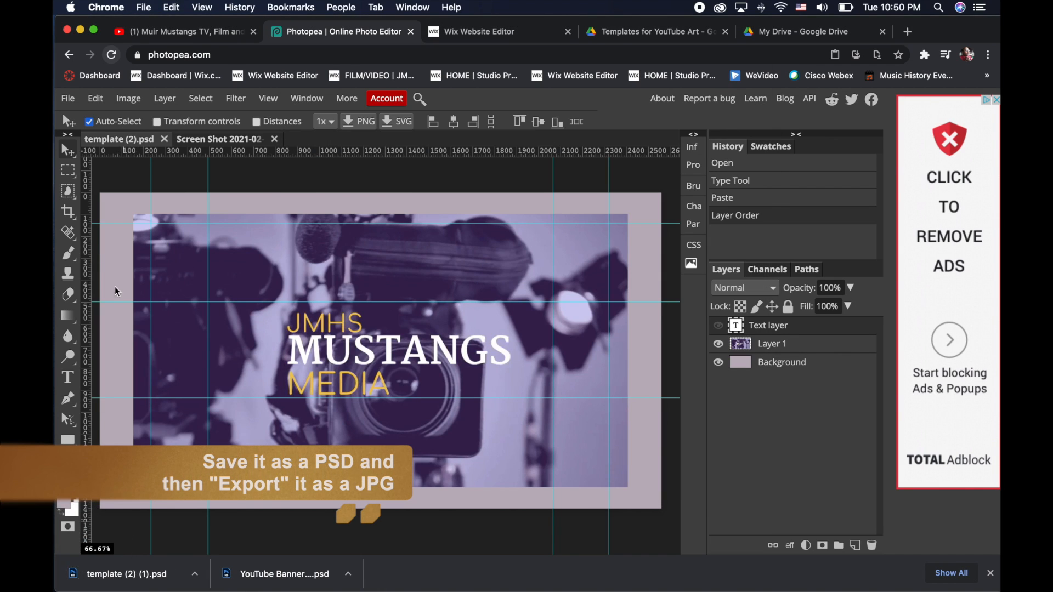
Step: Export the banner as a 2560 x 1440 px JPG at 70% quality
left_click(67, 98)
mouse_move(131, 295)
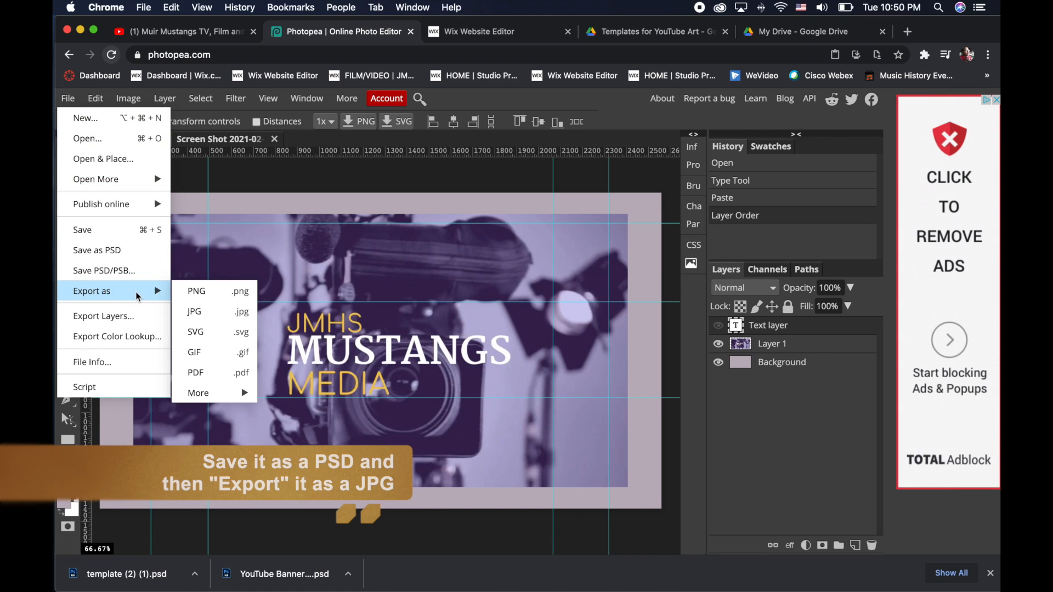
left_click(204, 321)
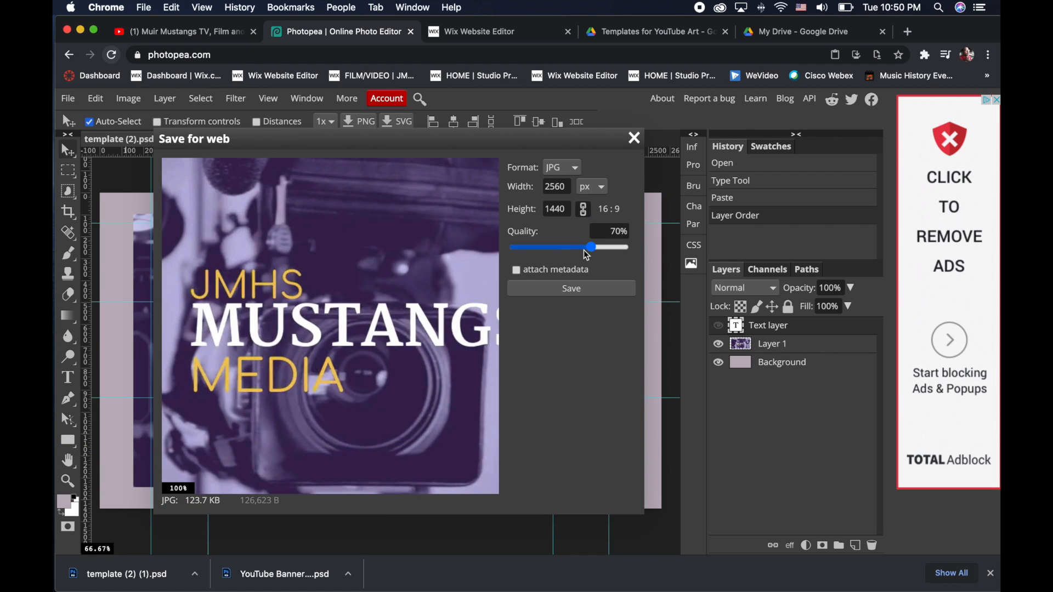
left_click(552, 287)
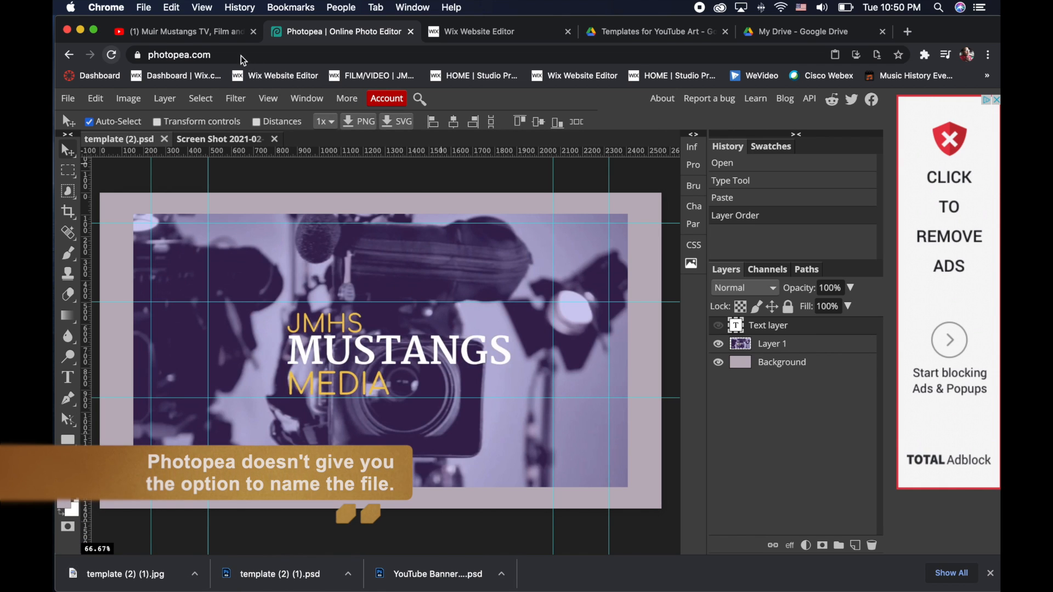
Step: Switch to the YouTube channel page, open its Branding customization in YouTube Studio and start changing the banner image
left_click(225, 33)
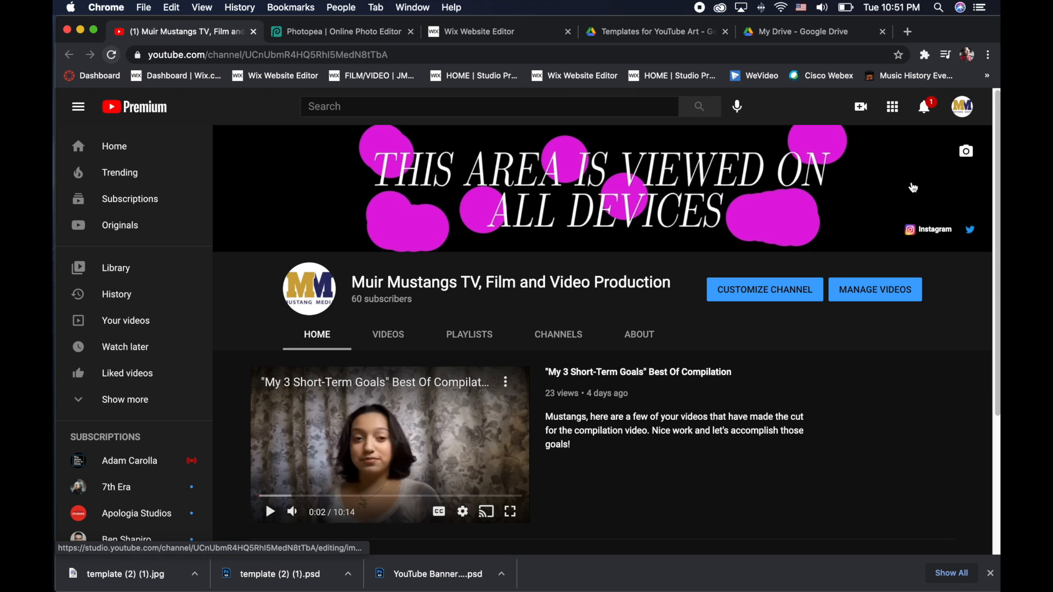
left_click(967, 157)
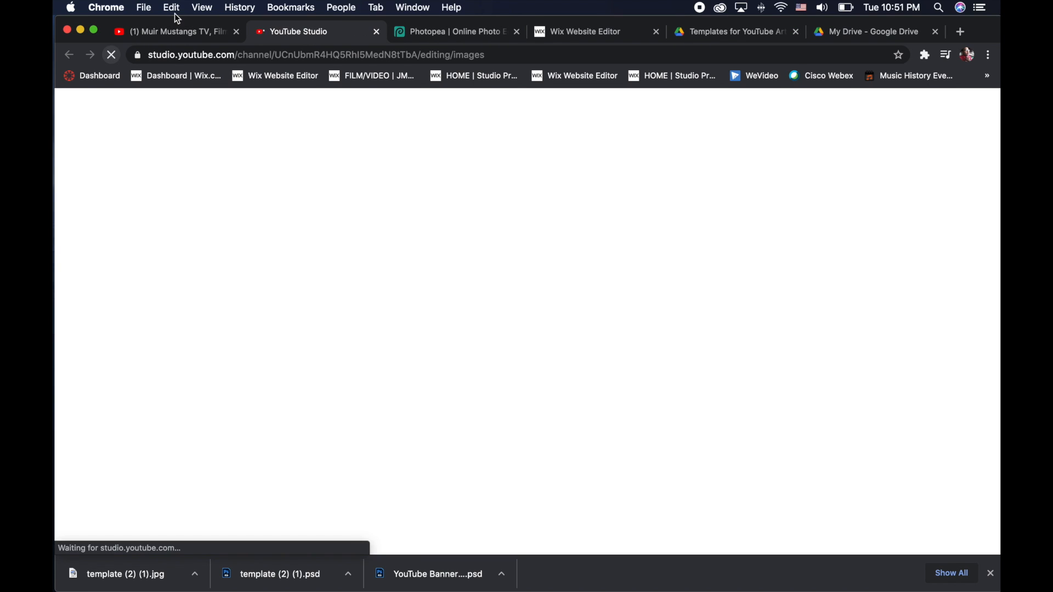
left_click(182, 31)
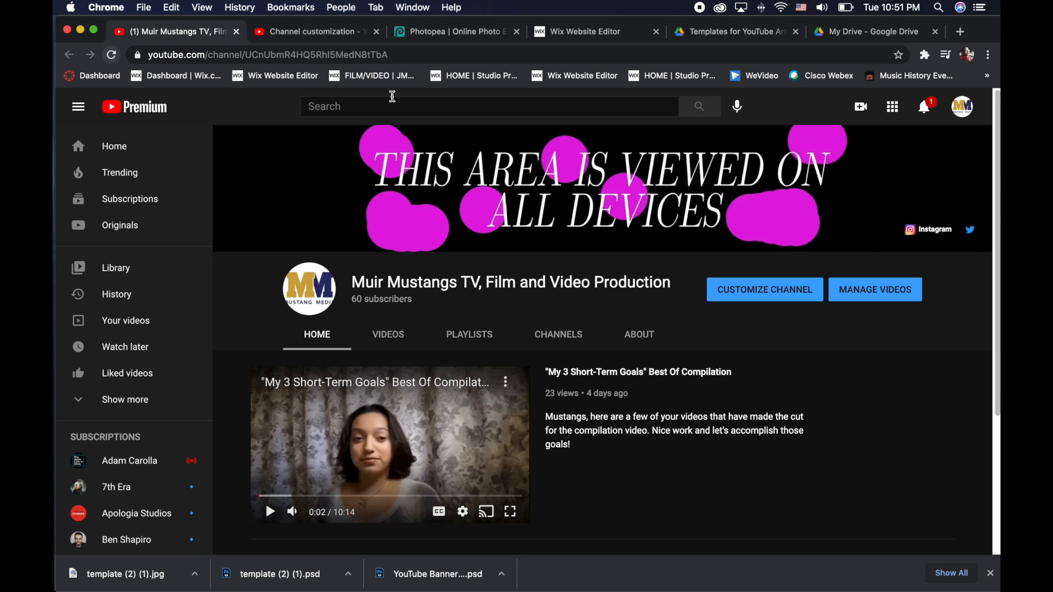
left_click(331, 33)
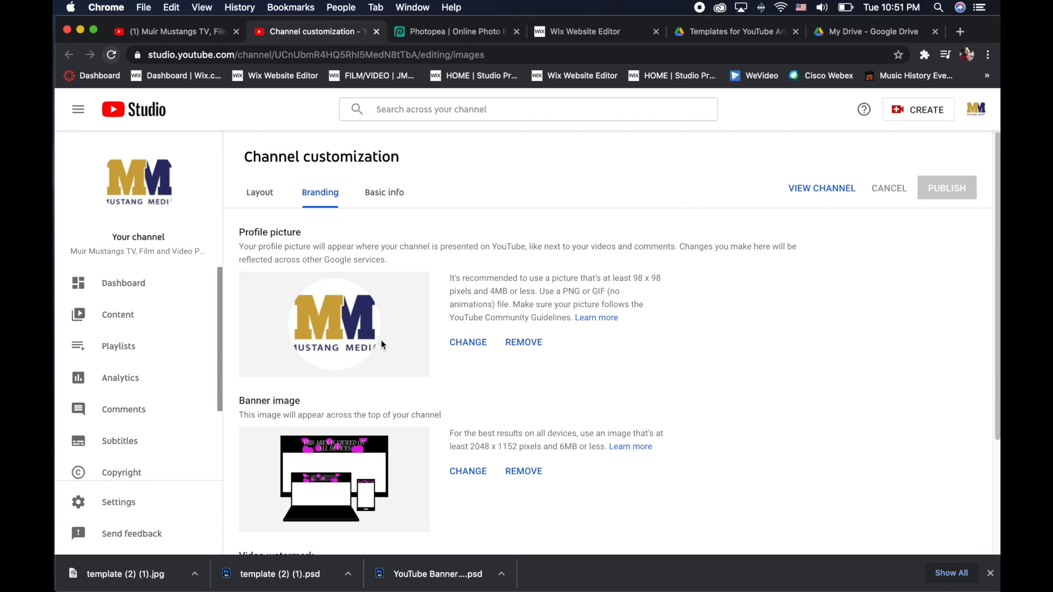
left_click(475, 475)
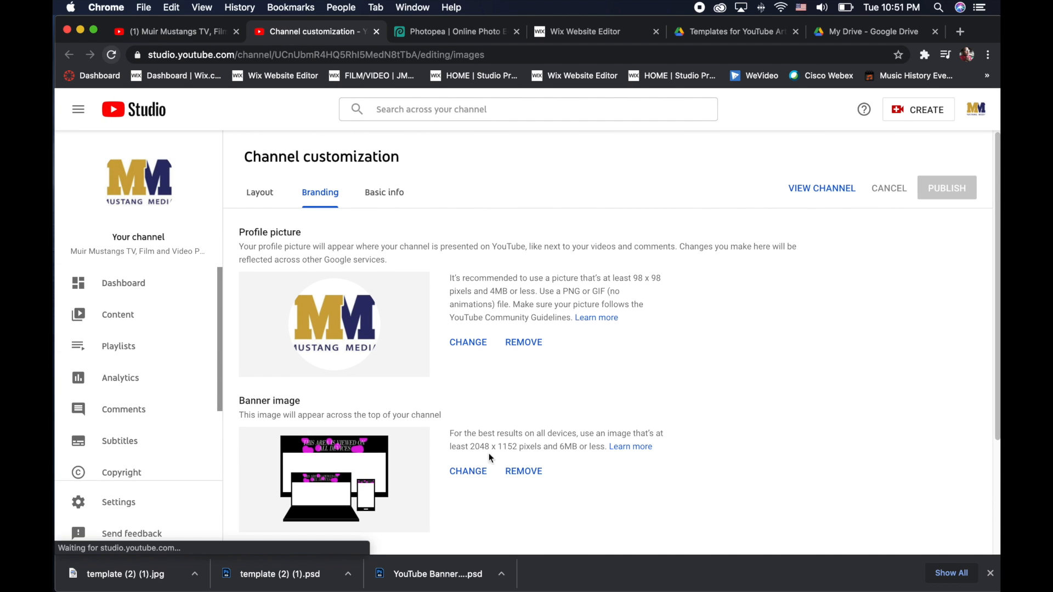
left_click(482, 478)
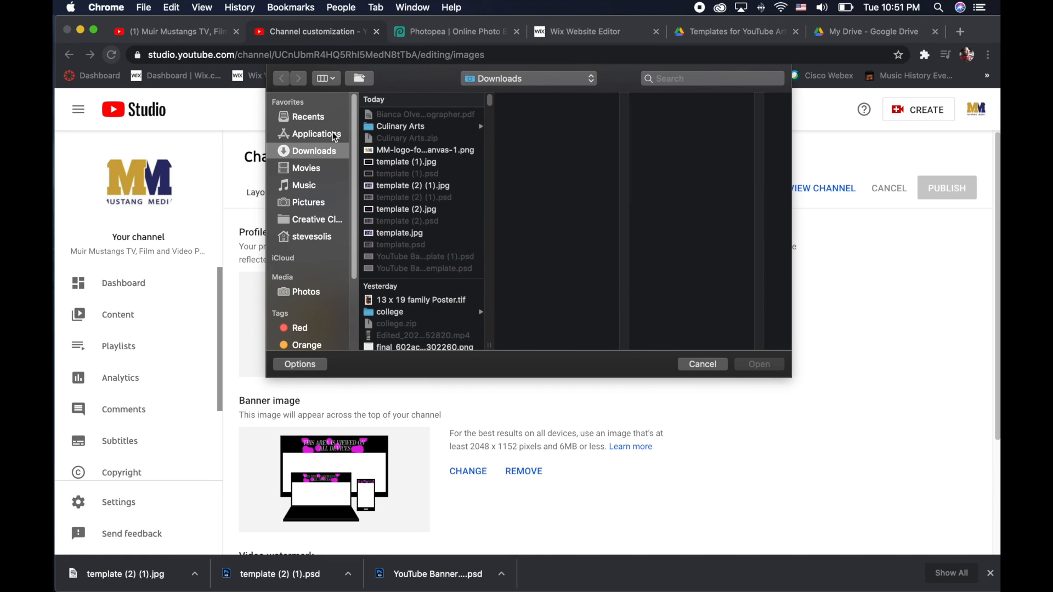
Step: Upload template (2) (1).jpg from Downloads as the banner image with the default framing and publish the change
left_click(317, 120)
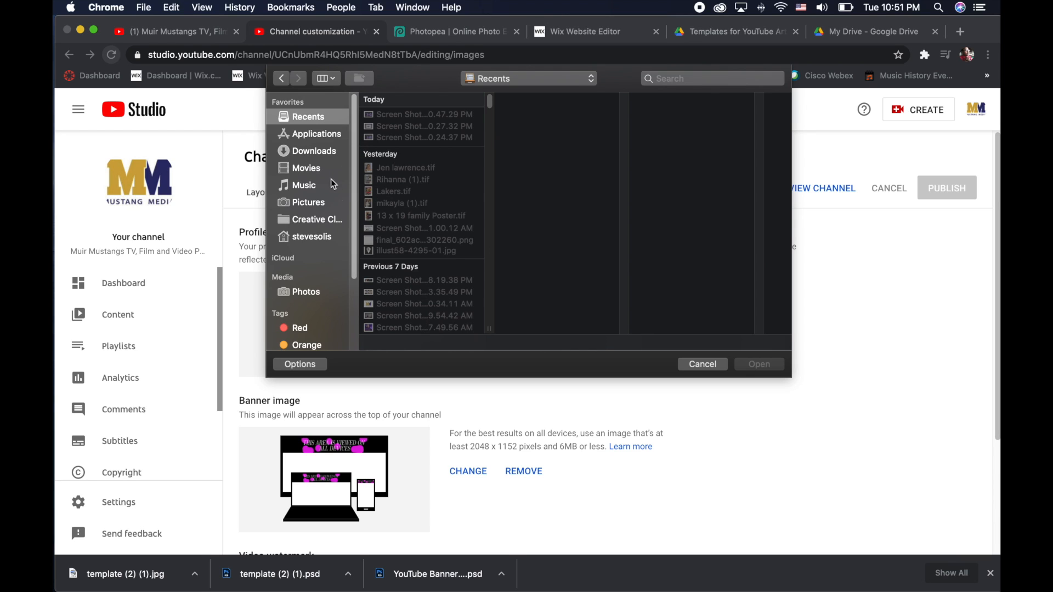
left_click(315, 152)
left_click(437, 188)
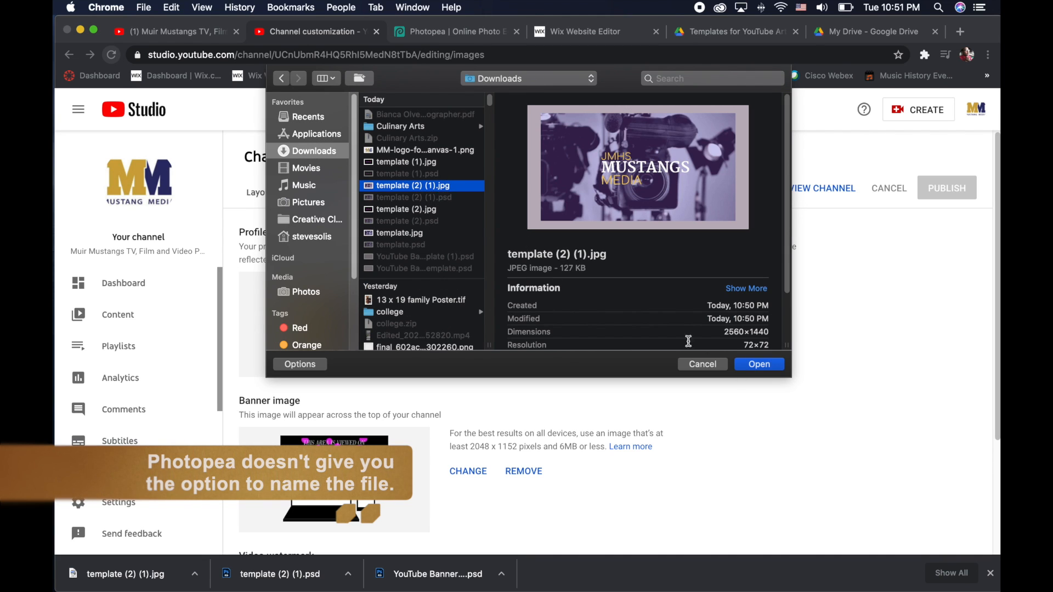
left_click(759, 365)
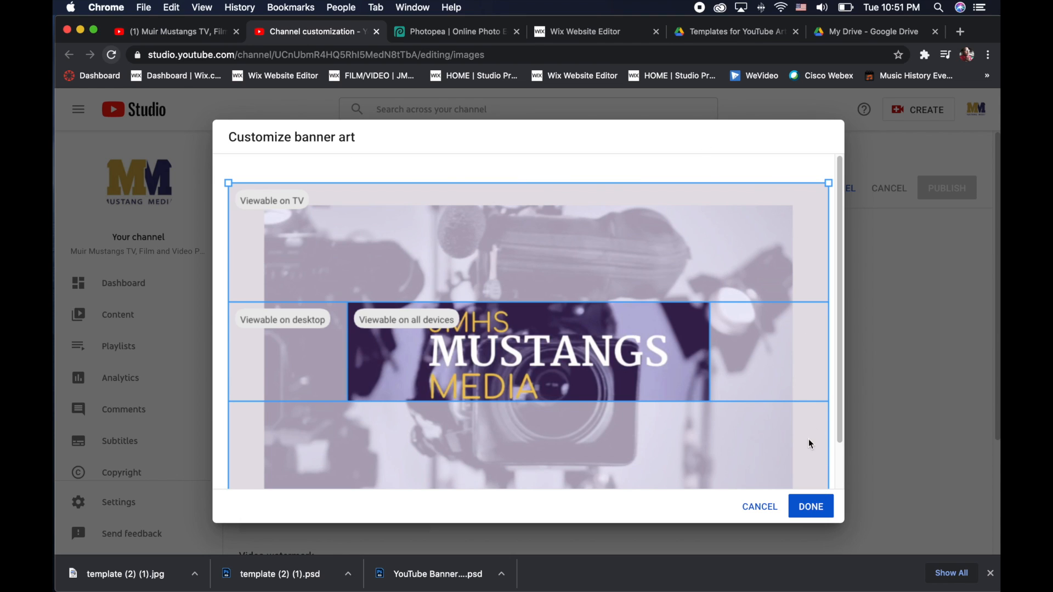
left_click(812, 508)
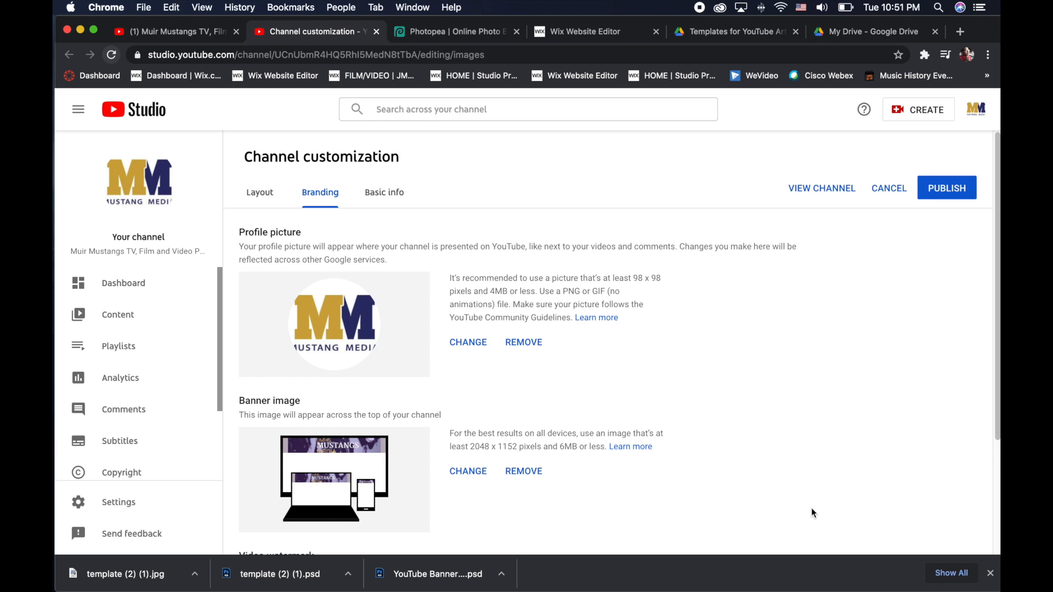
left_click(943, 193)
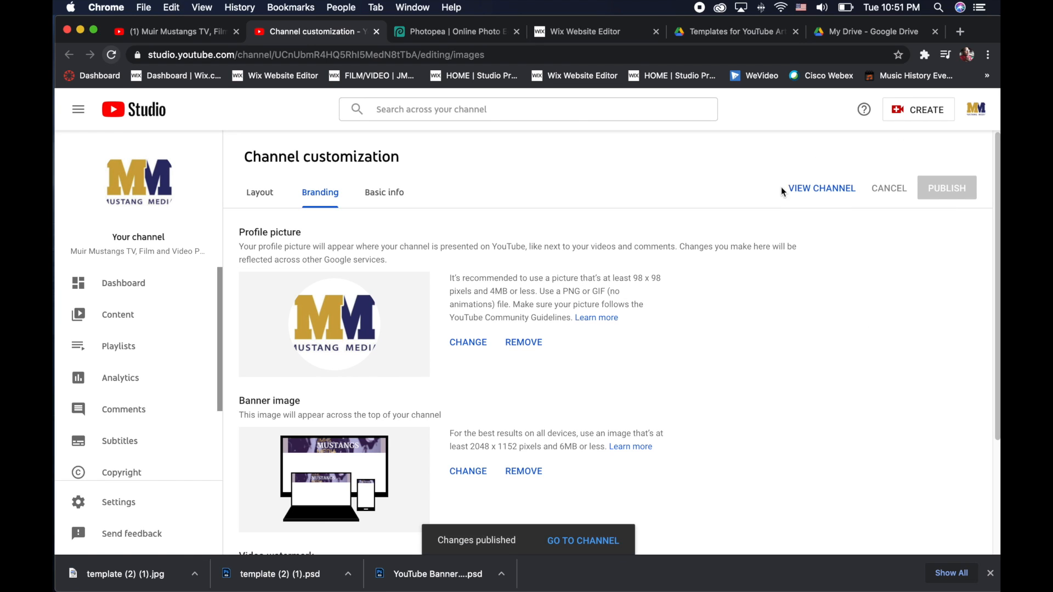
Step: View the published channel page, pause its featured video and check how the new banner looks
left_click(805, 193)
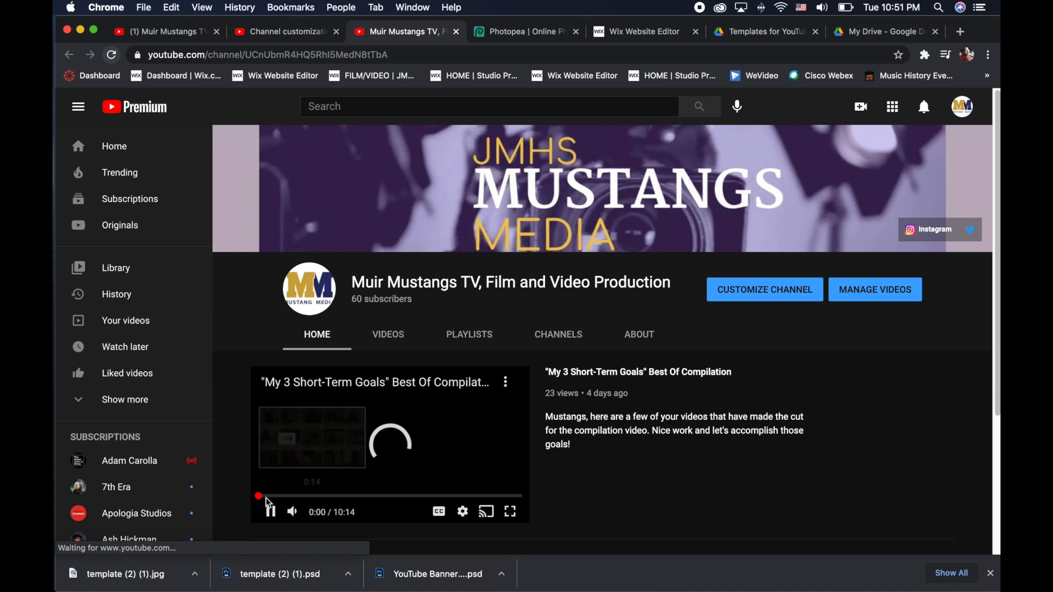
left_click(267, 501)
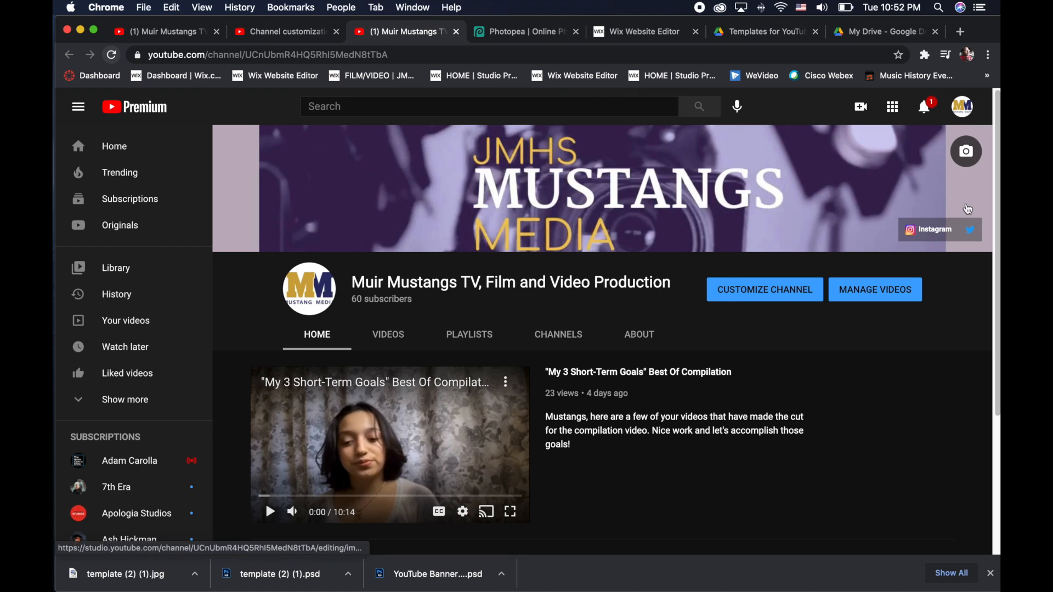
left_click_drag(996, 179, 995, 321)
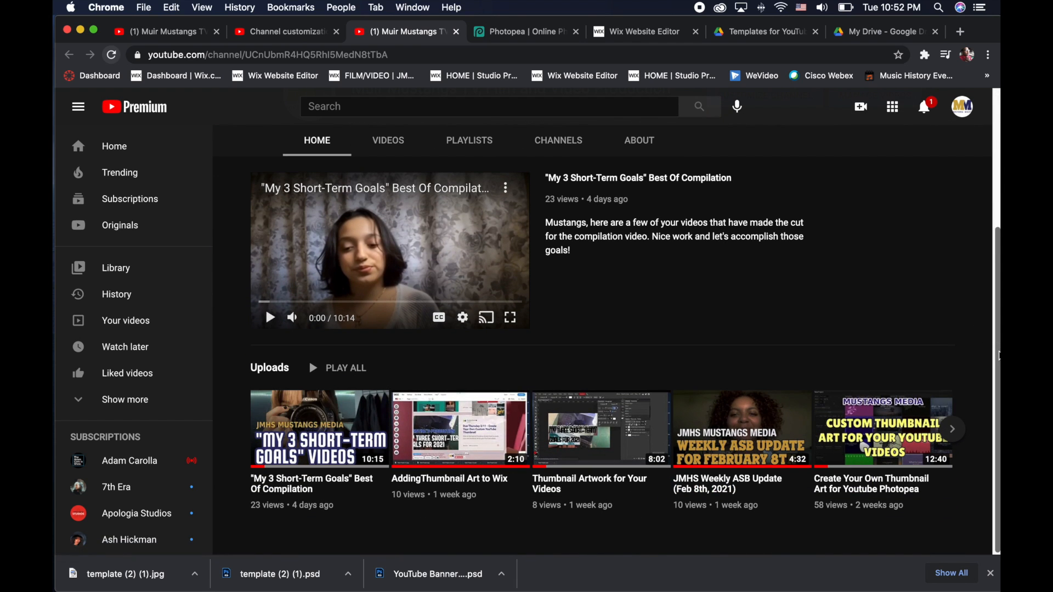
left_click_drag(996, 348, 995, 177)
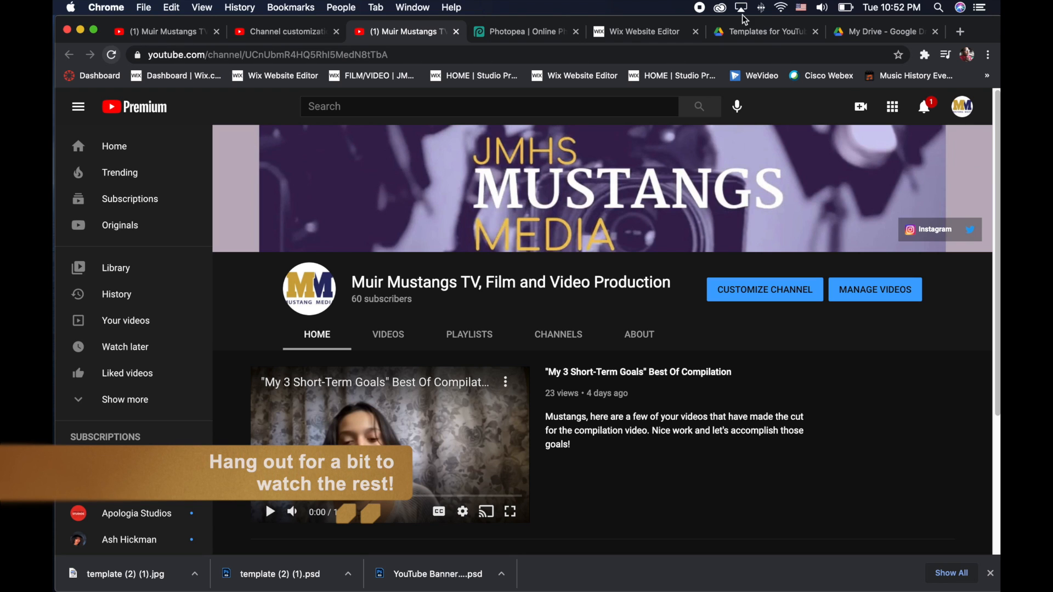
Step: Return to the template in Photopea and duplicate Layer 1, the pasted splash-screen image
left_click(543, 32)
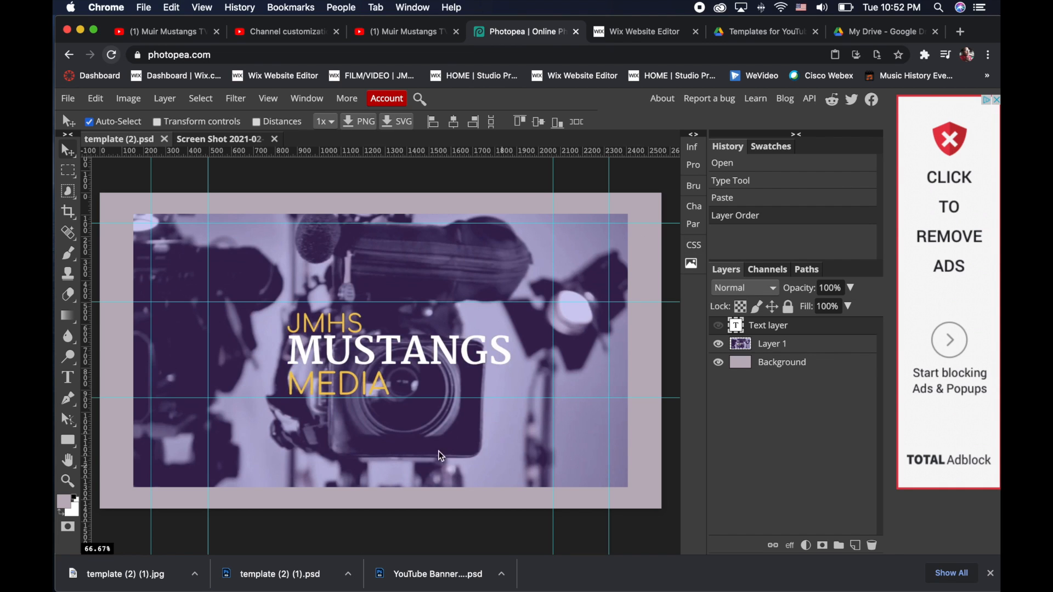
left_click(773, 345)
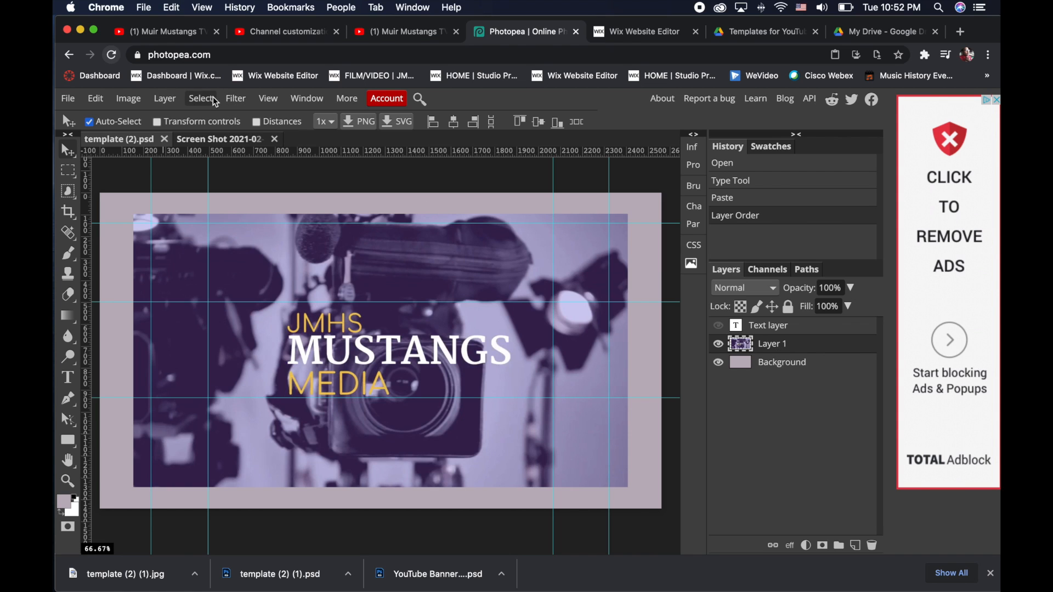
left_click(165, 99)
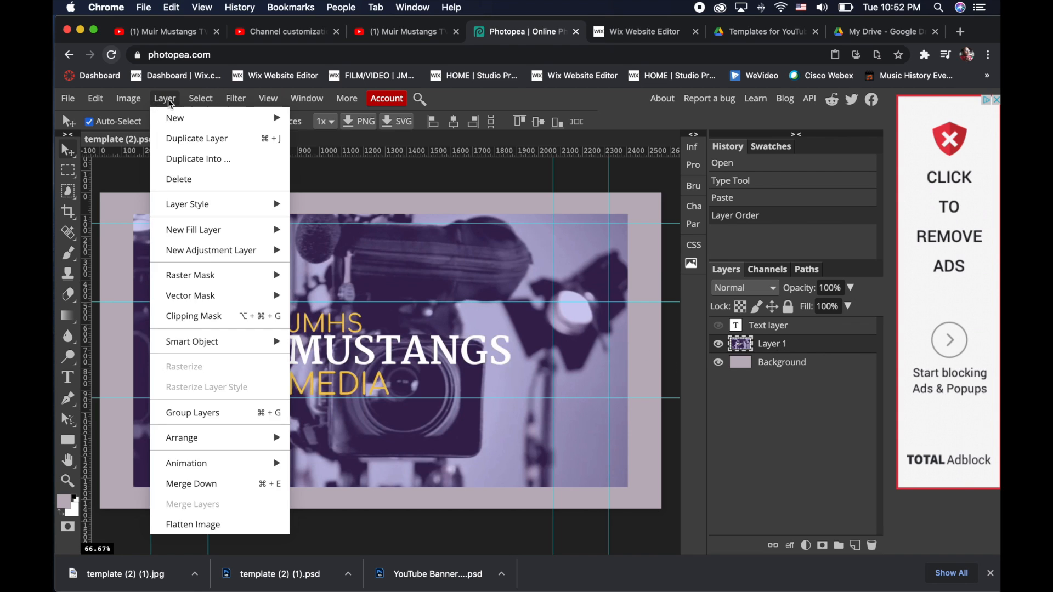
left_click(187, 145)
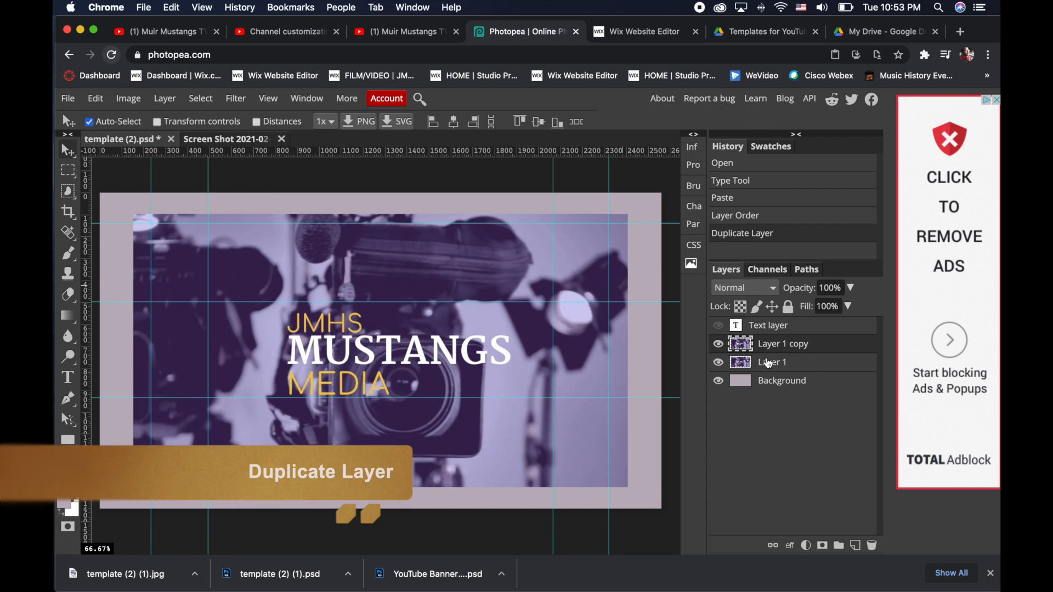
Step: Scale Layer 1, the image underneath the copy, to about 119.3% so it covers the whole canvas
left_click(764, 368)
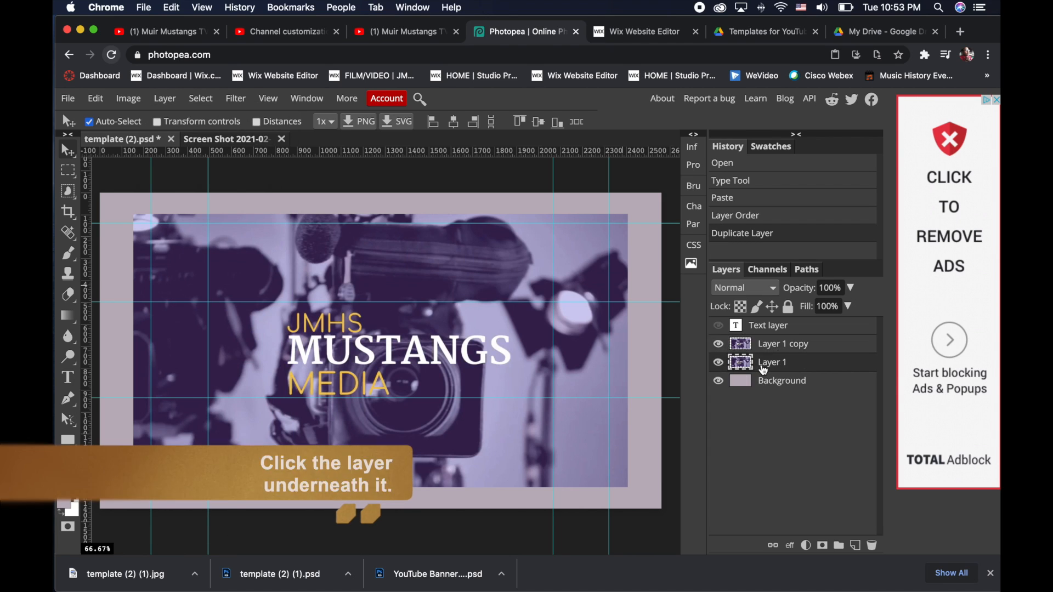
left_click(106, 106)
mouse_move(125, 104)
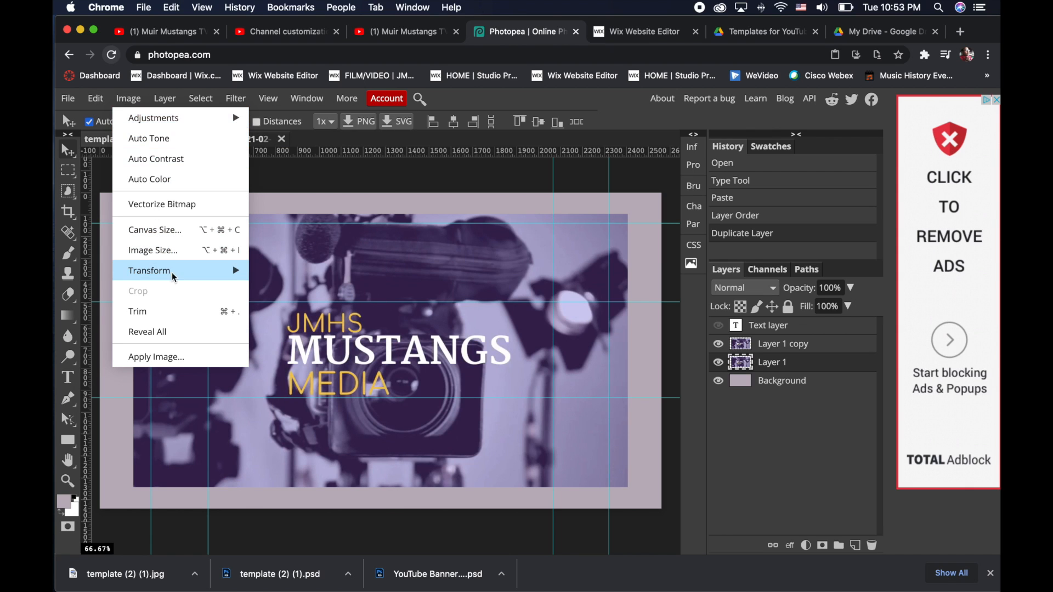
mouse_move(175, 275)
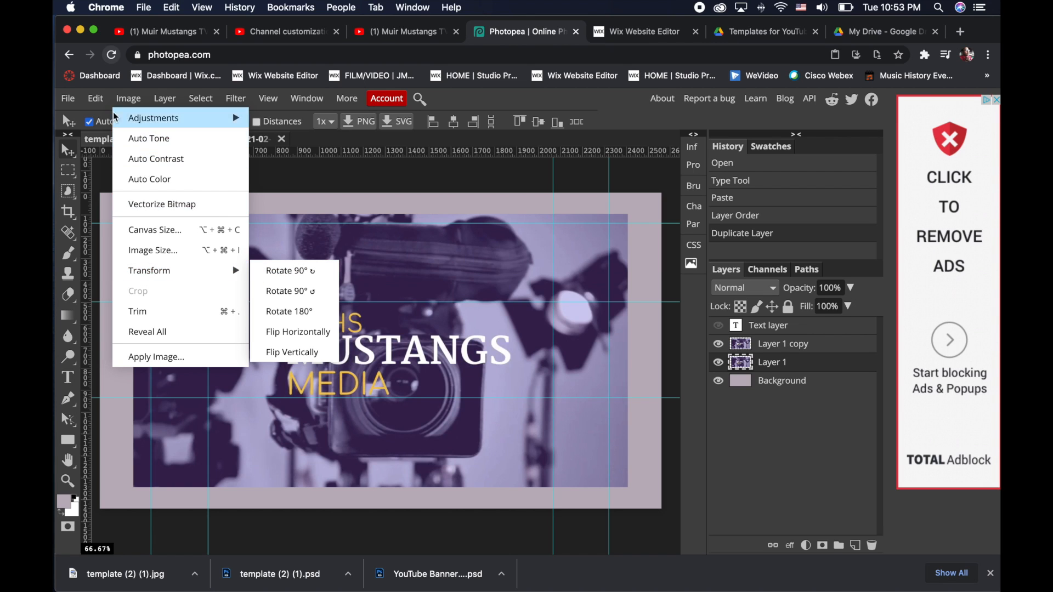
mouse_move(181, 423)
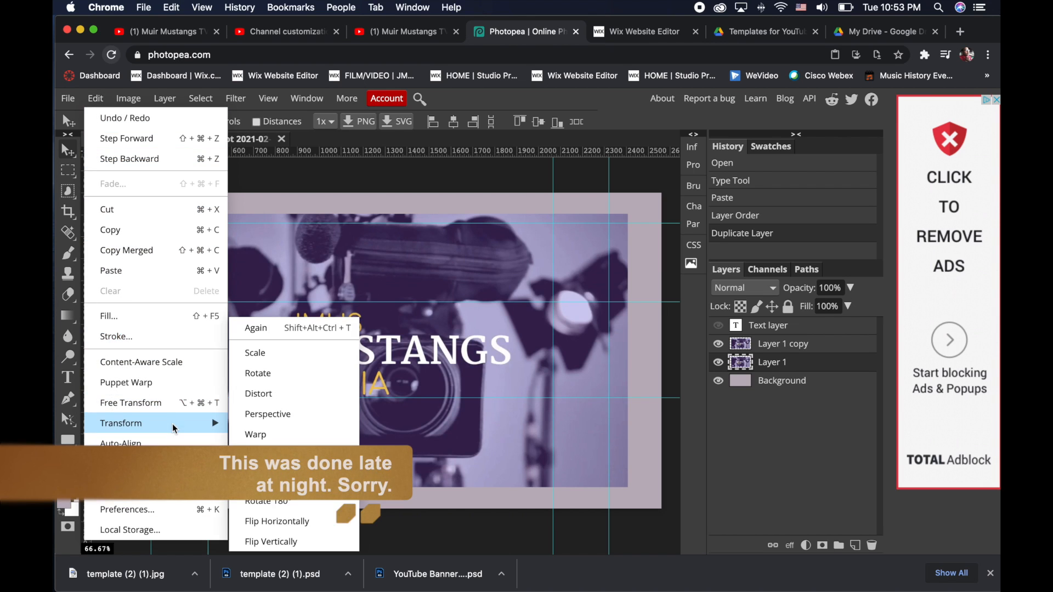
left_click(261, 355)
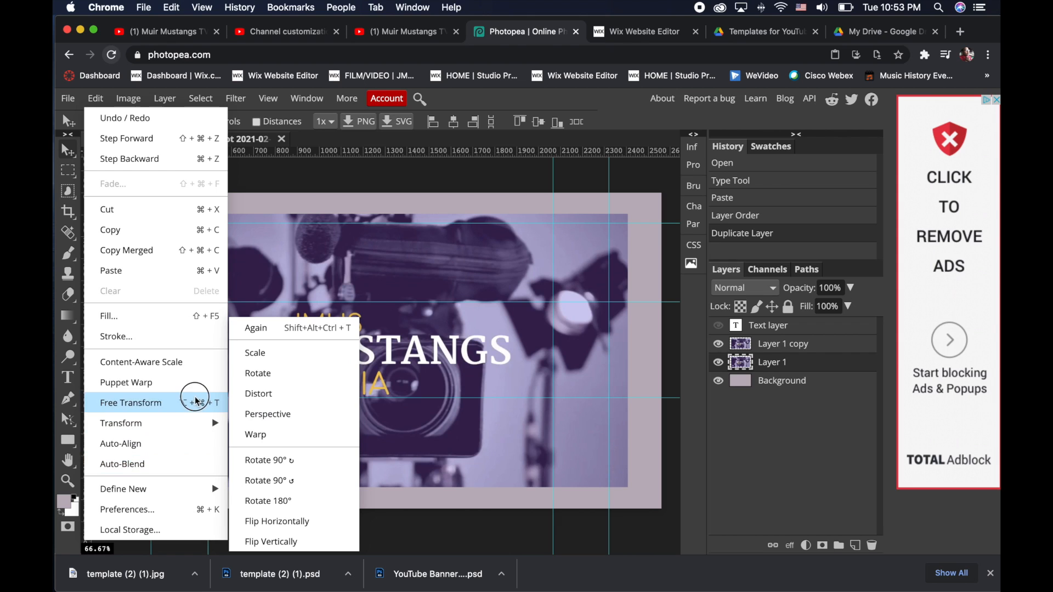
left_click(262, 353)
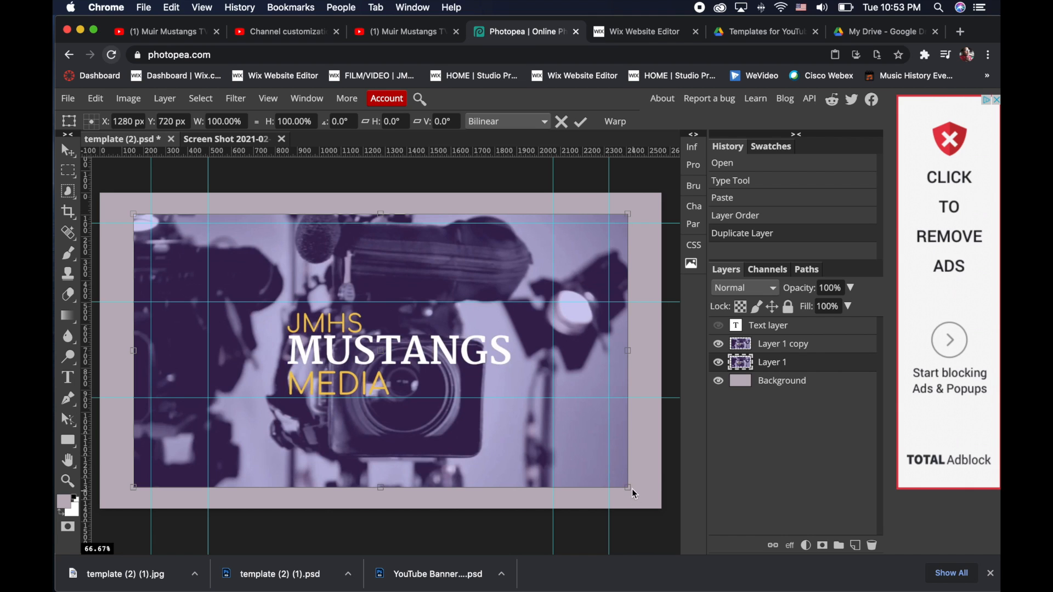
left_click_drag(630, 489, 663, 509)
left_click_drag(134, 215, 100, 187)
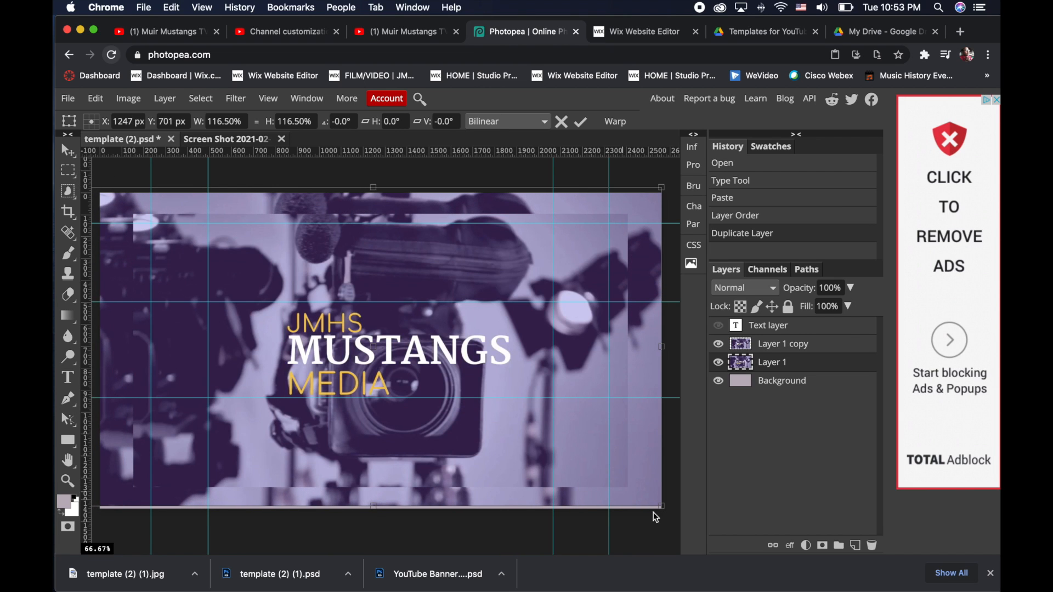
left_click_drag(661, 510, 661, 508)
left_click_drag(675, 516, 676, 517)
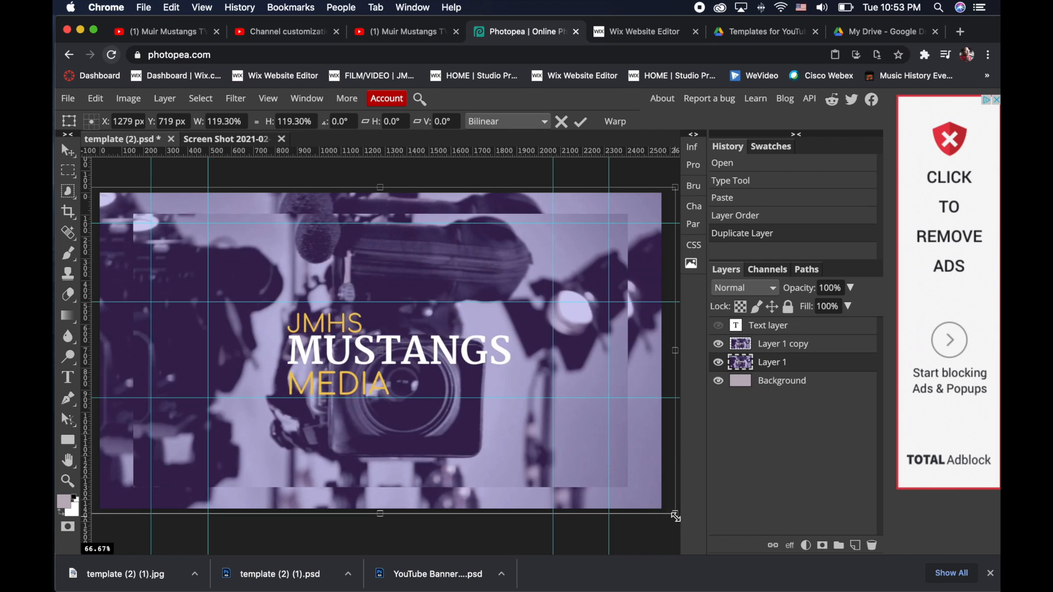
left_click(582, 123)
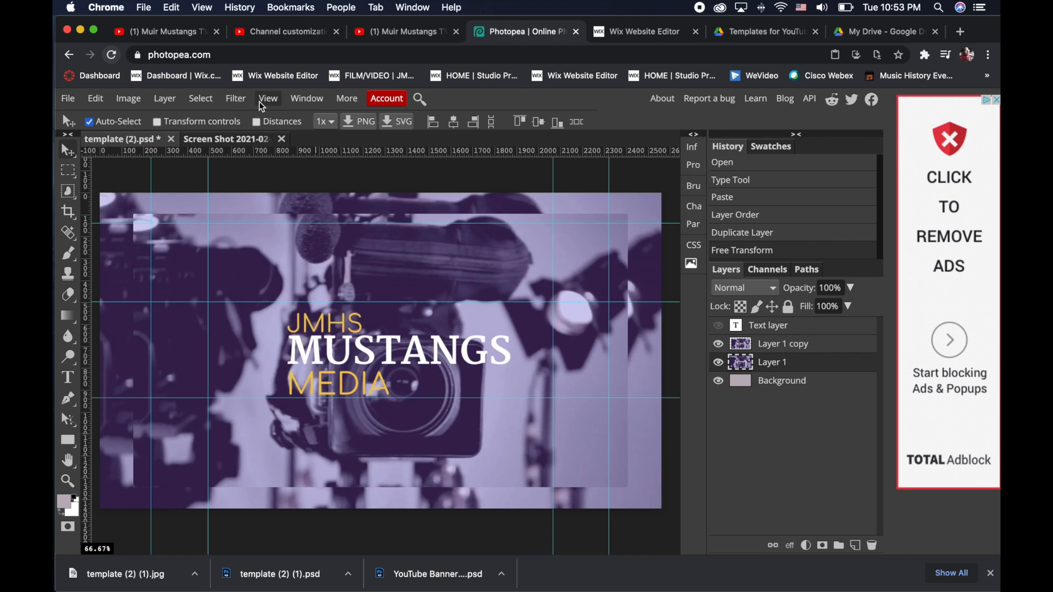
Step: Apply a Gaussian Blur with a radius of 25.0 px to the enlarged Layer 1
left_click(240, 104)
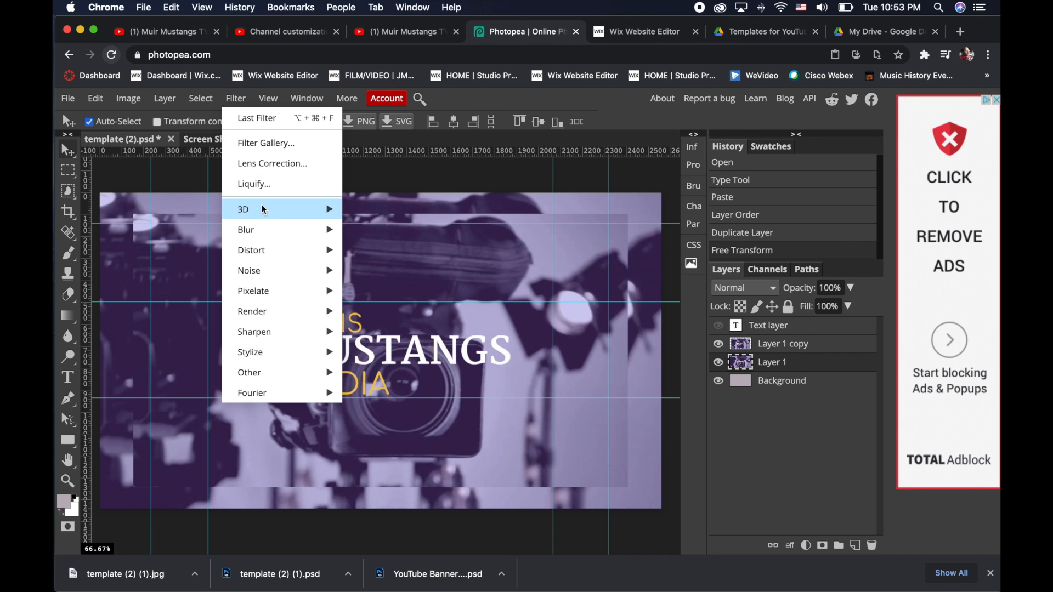
mouse_move(263, 231)
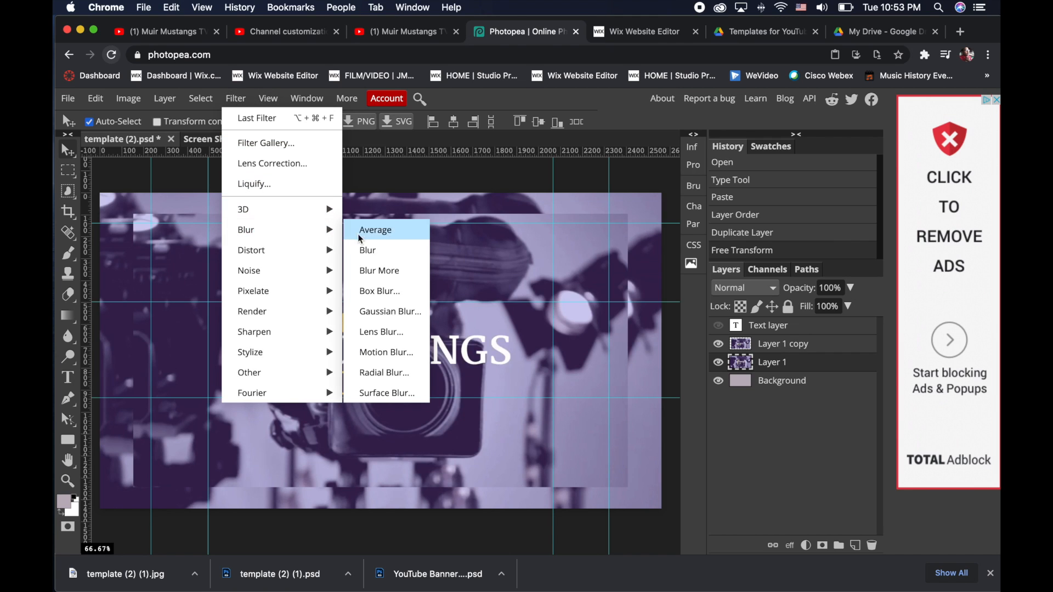
left_click(390, 313)
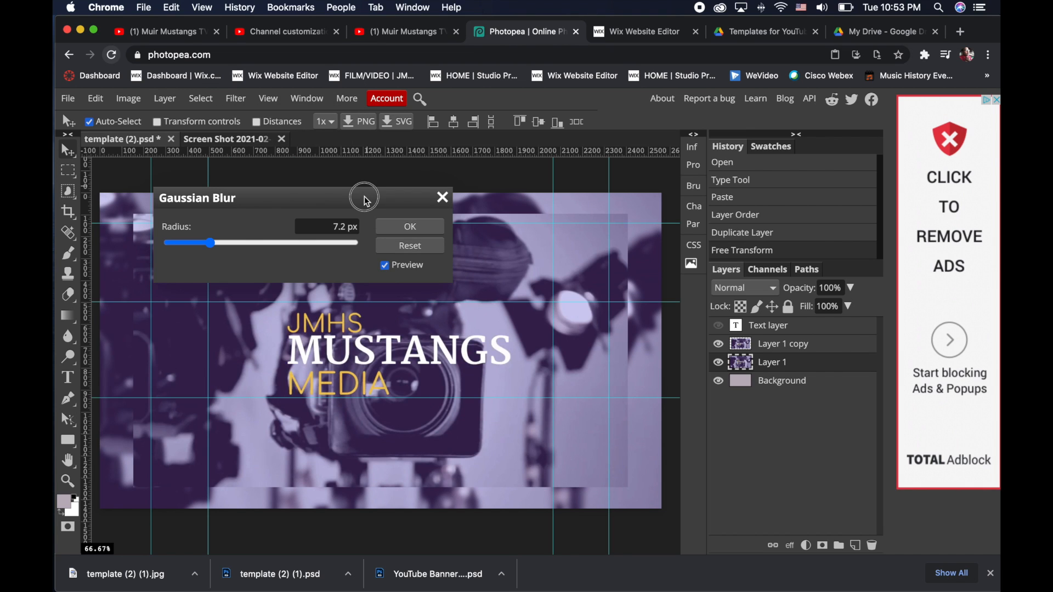
left_click_drag(367, 199, 660, 135)
left_click_drag(509, 187, 531, 185)
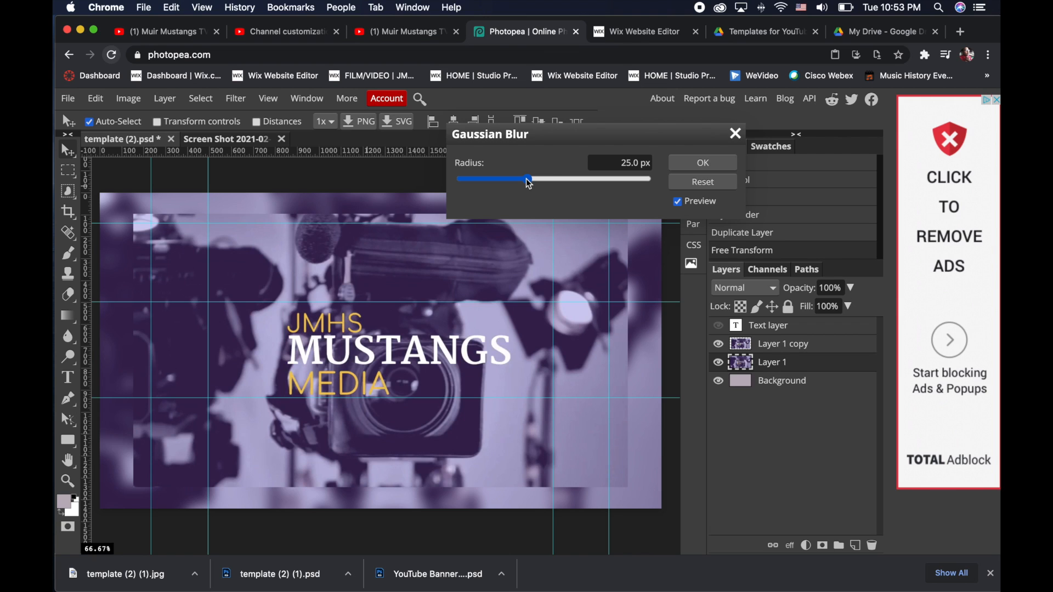
left_click(701, 164)
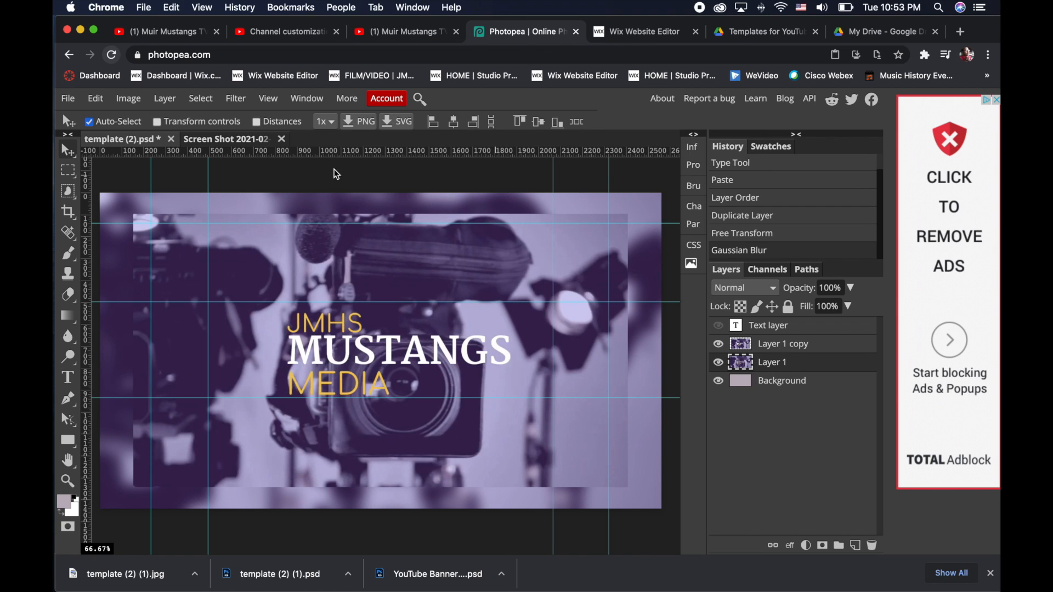
Step: Darken and flatten the blurred Layer 1 with Brightness/Contrast, setting brightness to about -134 and contrast to about -71
left_click(129, 99)
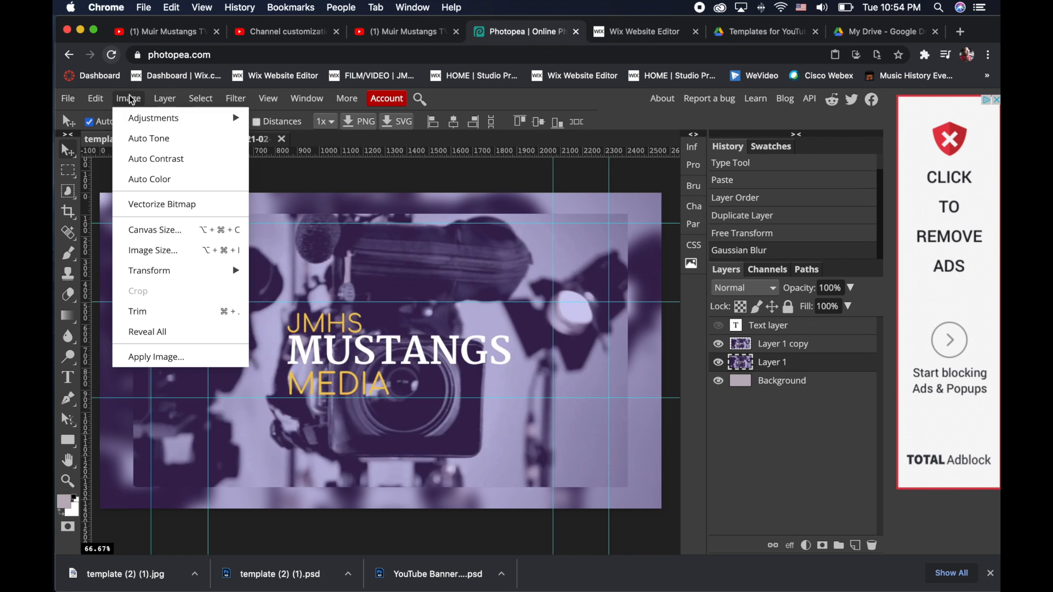
mouse_move(154, 118)
left_click(276, 119)
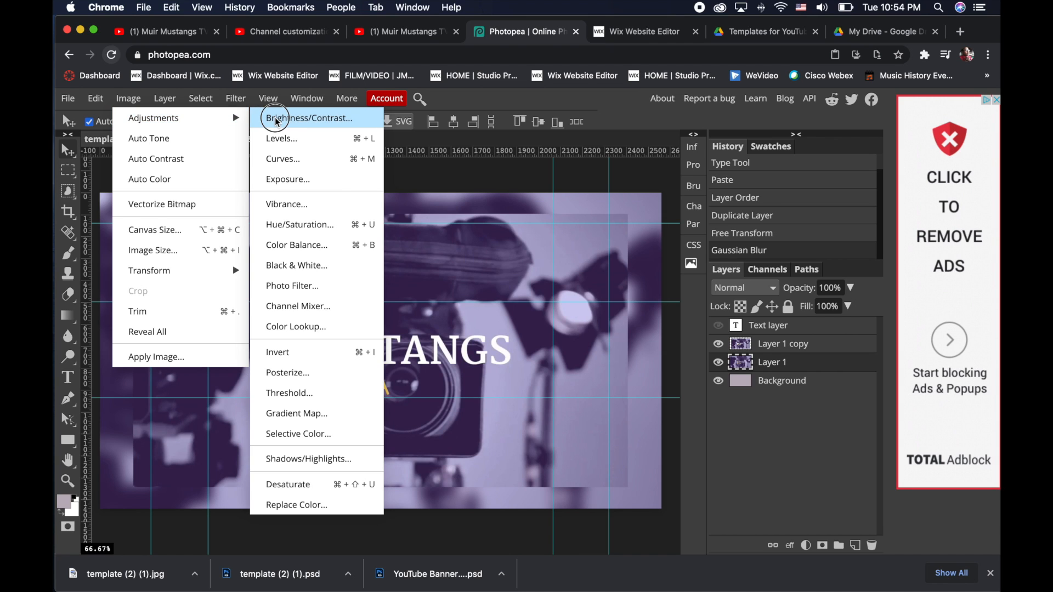
left_click_drag(296, 193, 532, 114)
left_click_drag(496, 165, 427, 169)
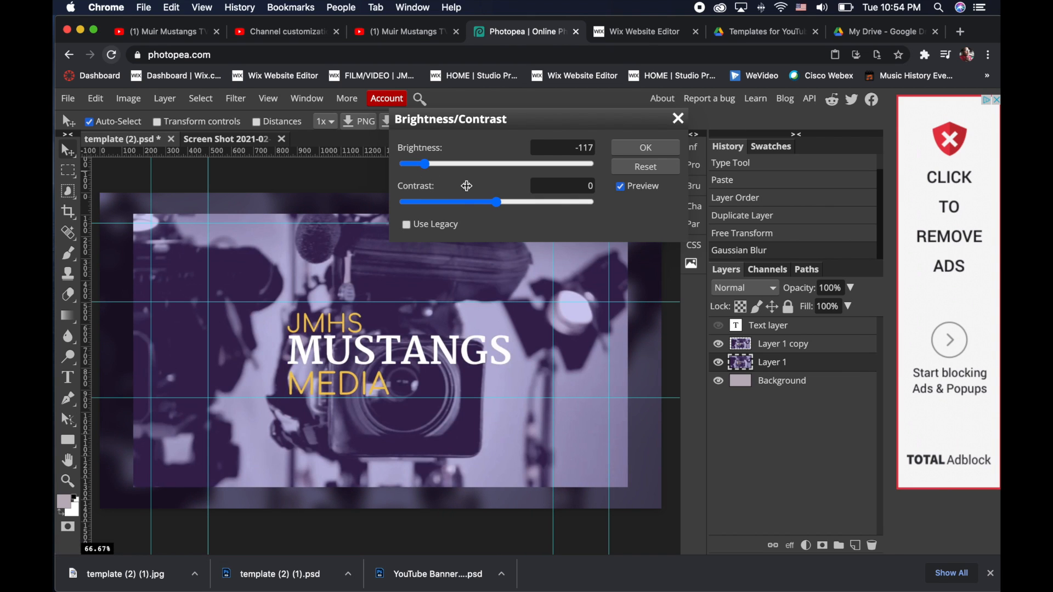
left_click_drag(496, 202, 428, 203)
left_click(424, 166)
left_click_drag(424, 166, 412, 166)
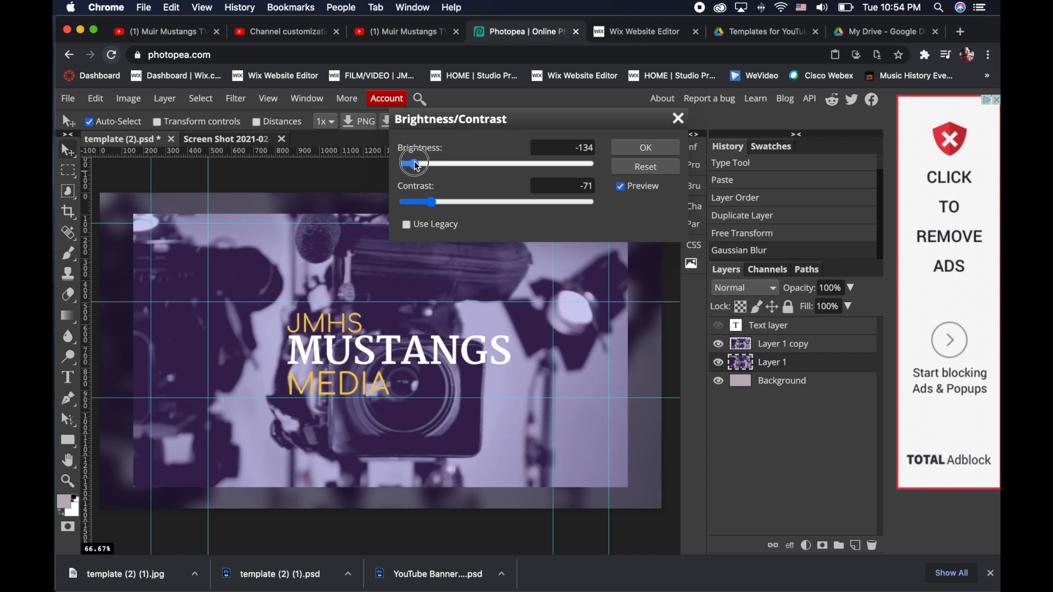
left_click(655, 149)
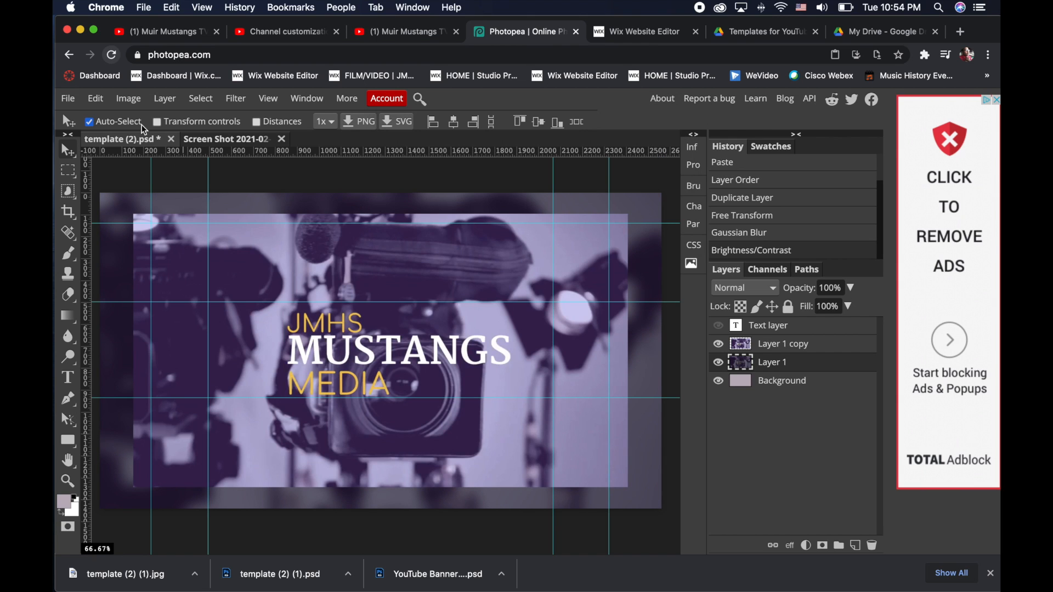
Step: Save the template as a PSD and export it as a 2560 × 1440 px JPG at 70% quality
left_click(68, 99)
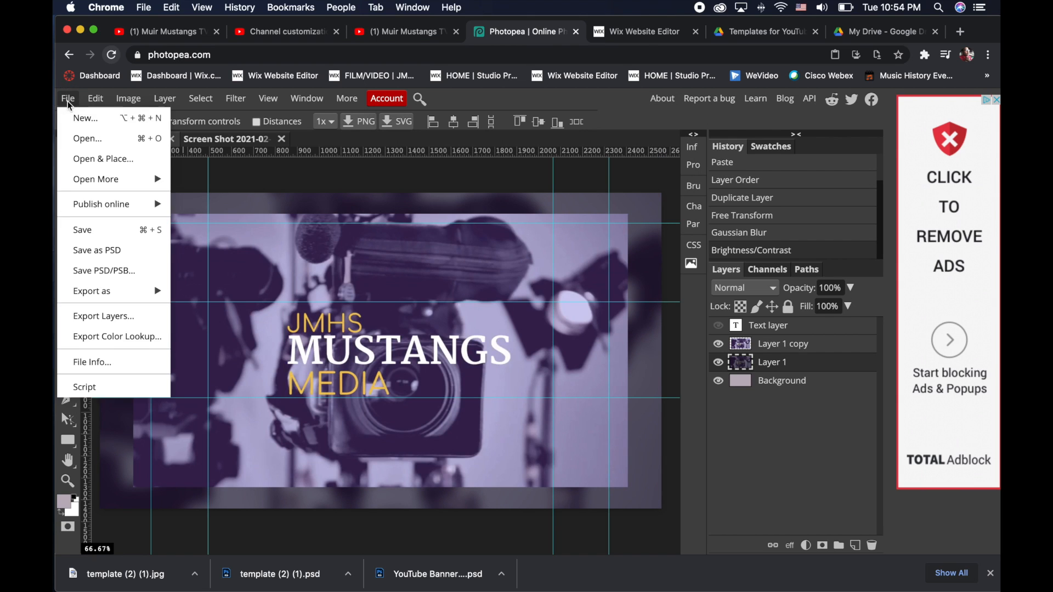
left_click(89, 256)
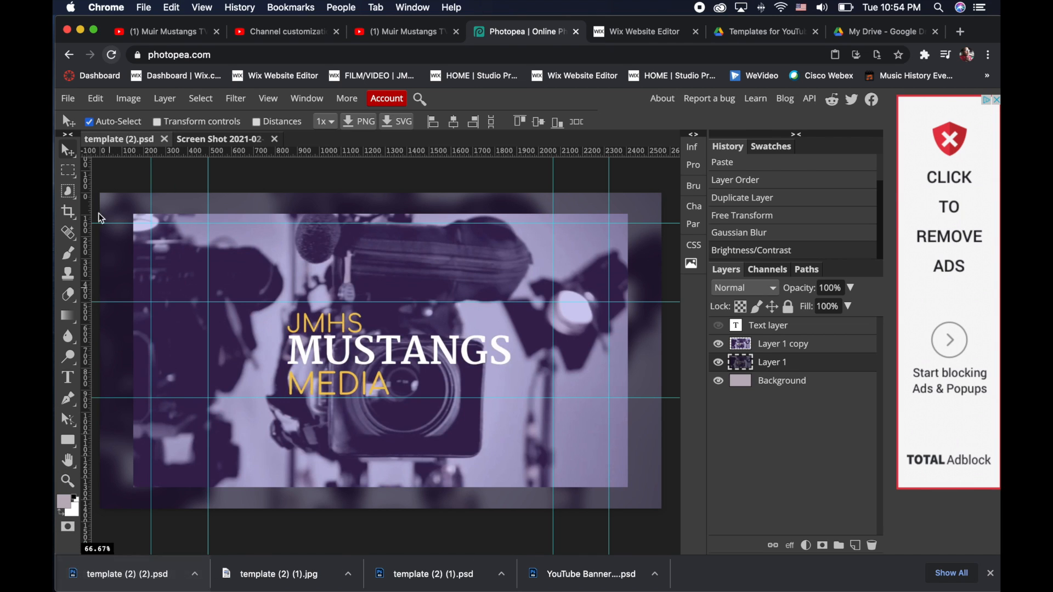
left_click(68, 99)
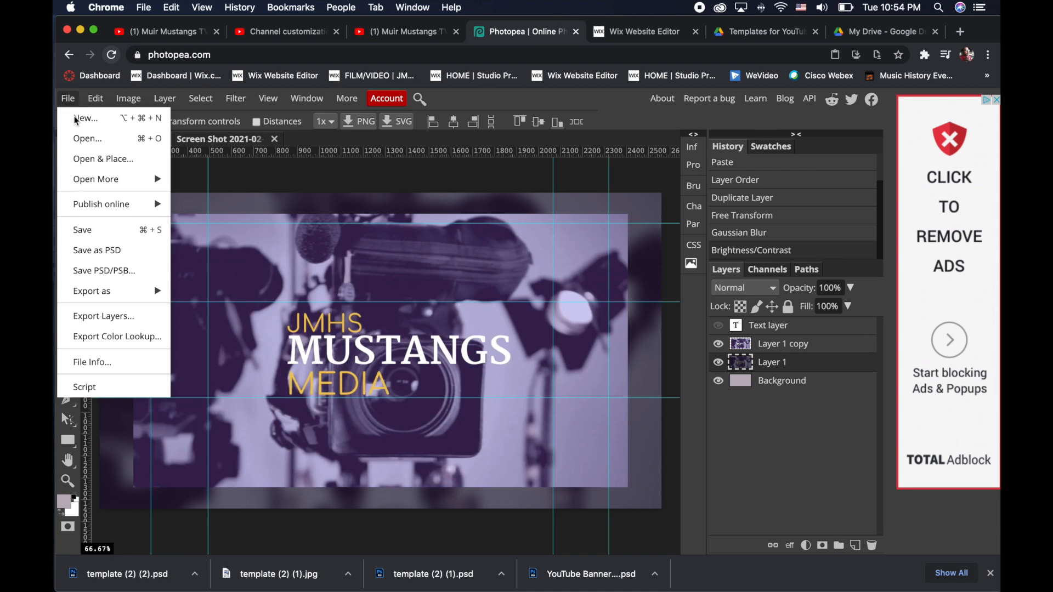
mouse_move(107, 292)
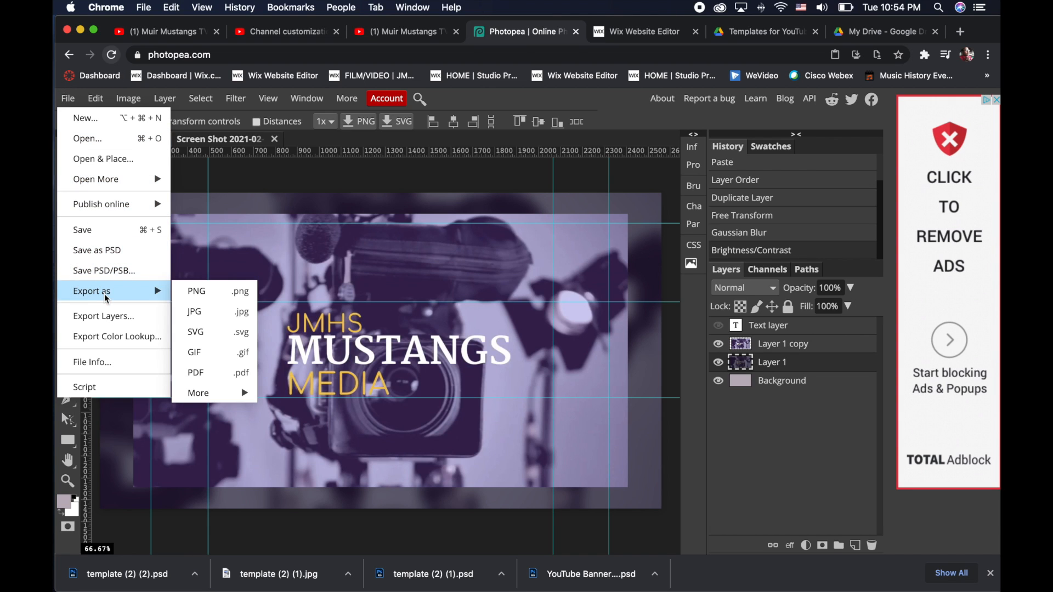
left_click(198, 316)
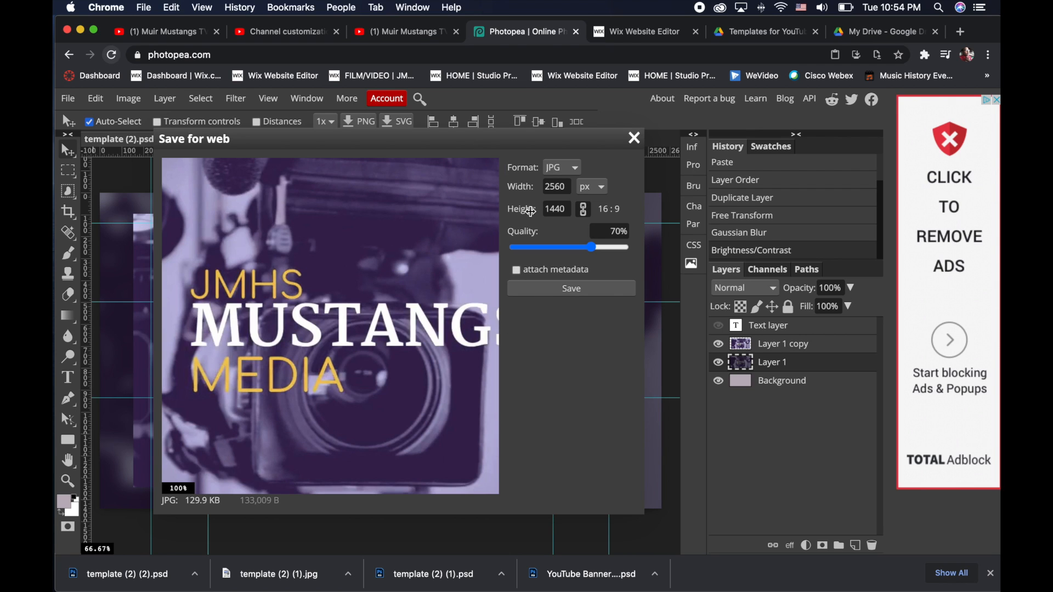
left_click(563, 297)
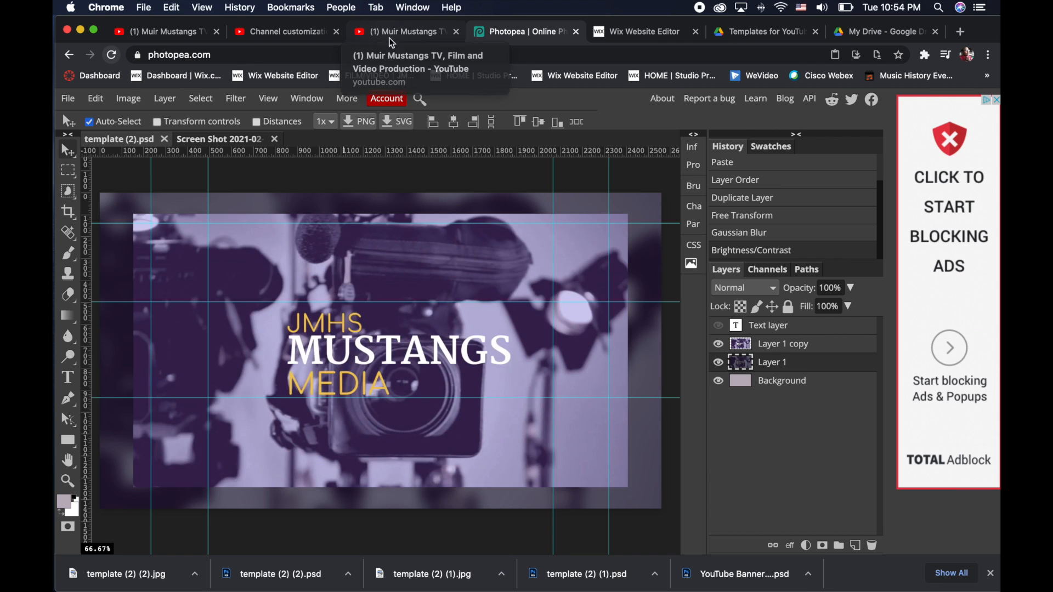
Step: Switch to the YouTube channel page, open its banner editing in YouTube Studio and start replacing the banner image
left_click(366, 34)
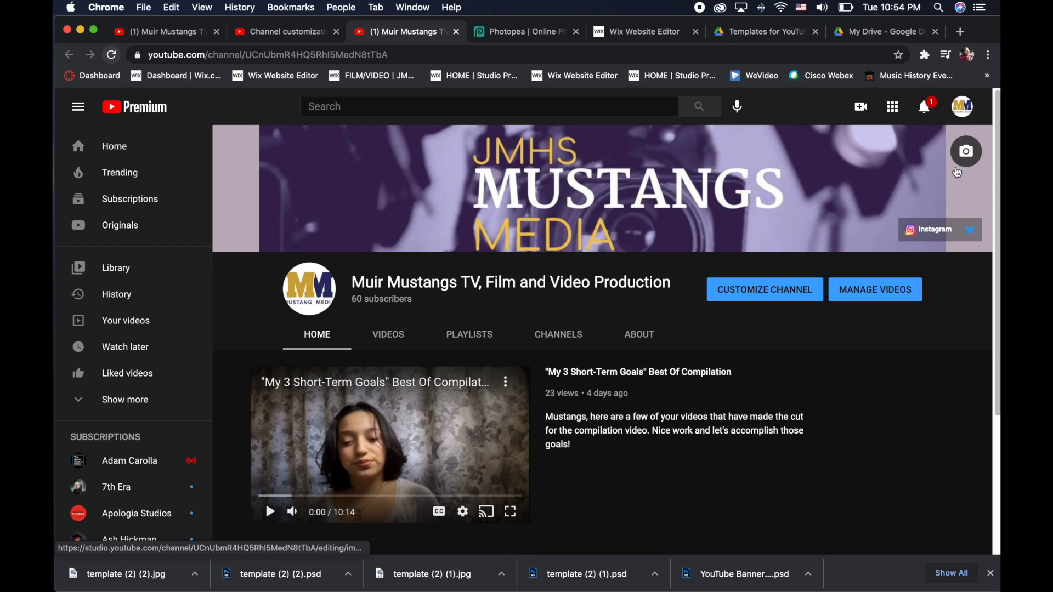
left_click(968, 157)
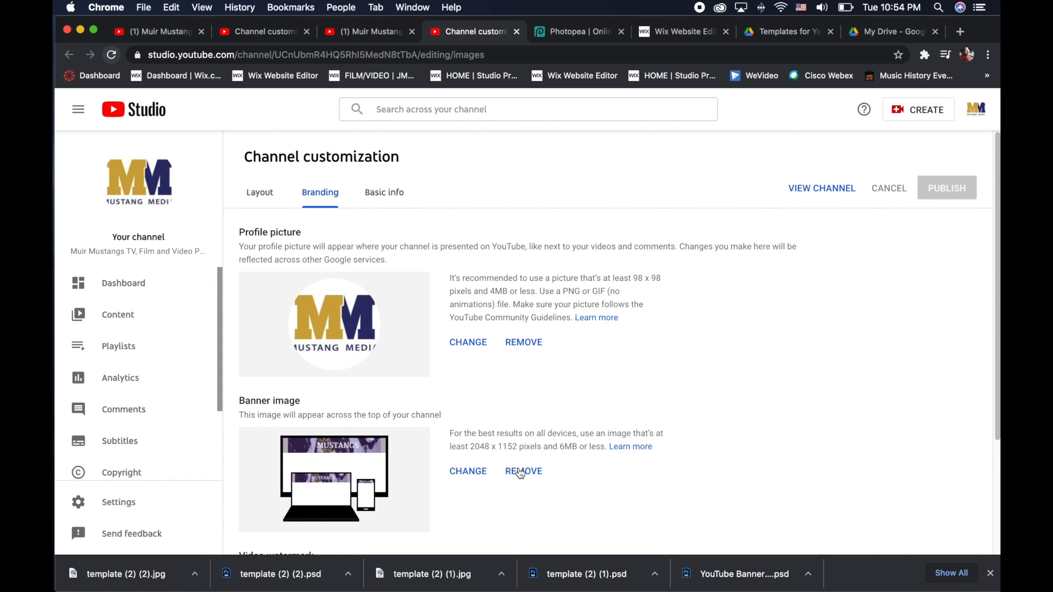
left_click(469, 474)
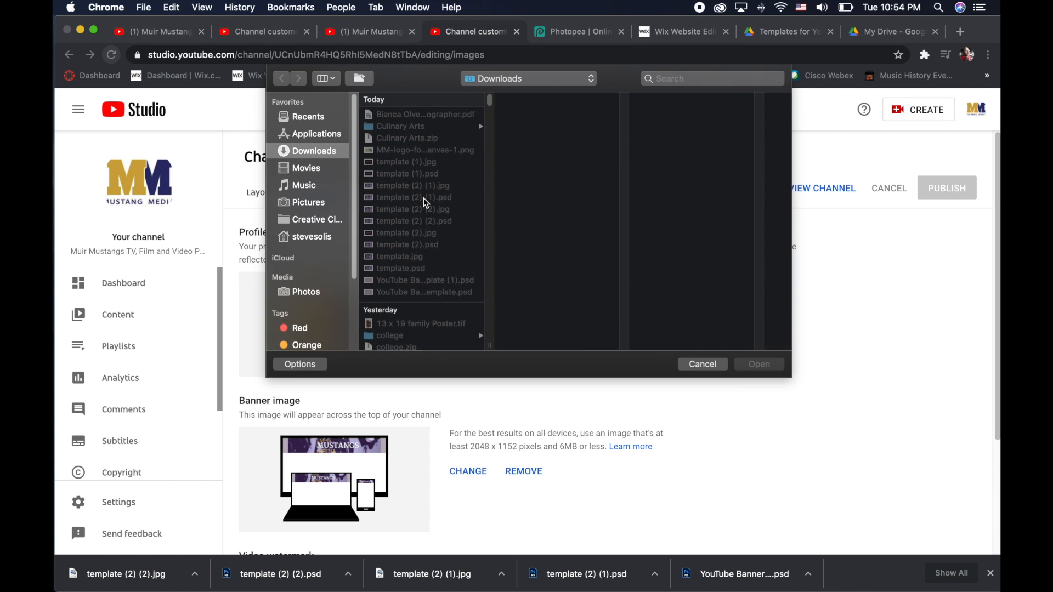
Step: Upload template (2) (2).jpg from Downloads as the banner image, keep the default framing and publish the change
left_click(435, 233)
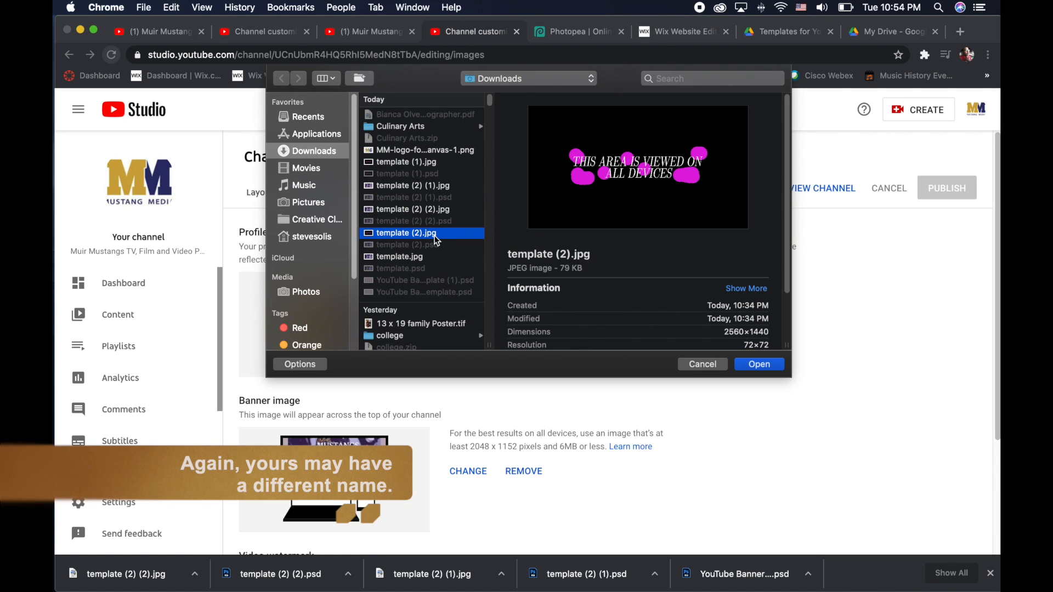
left_click(432, 210)
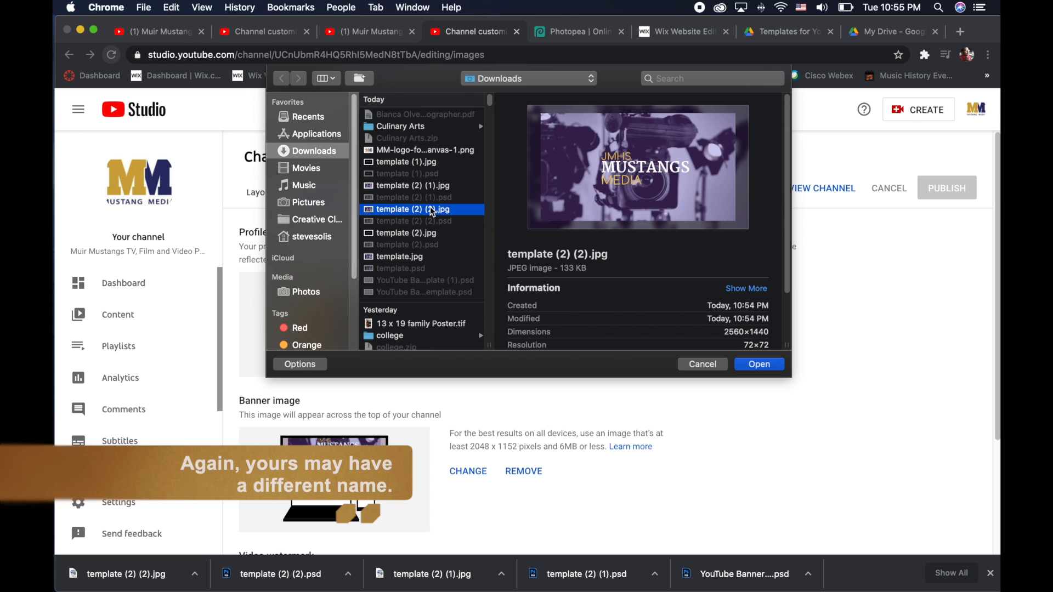
left_click(759, 365)
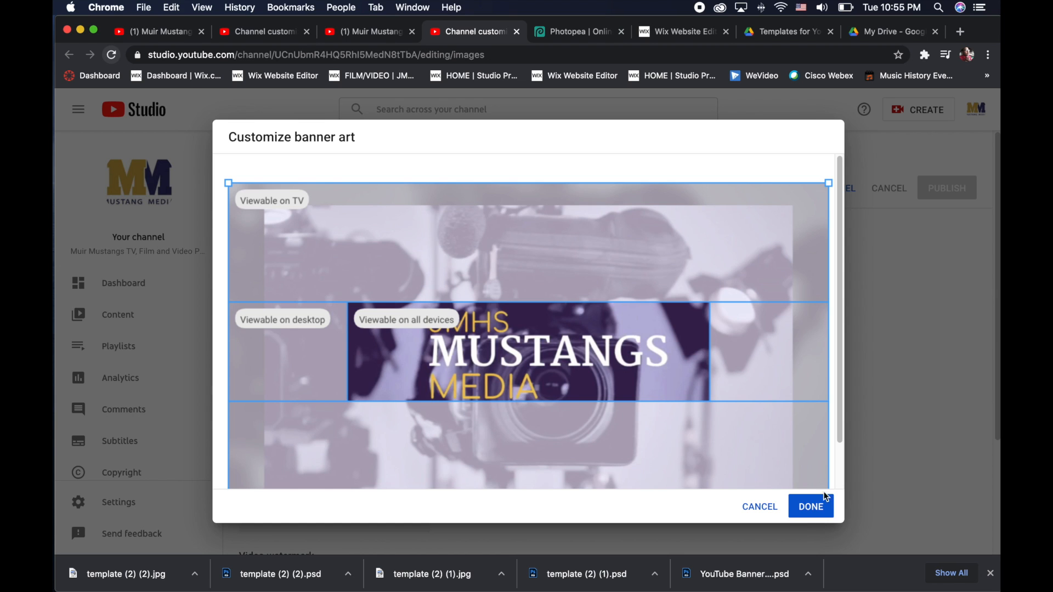
left_click(826, 510)
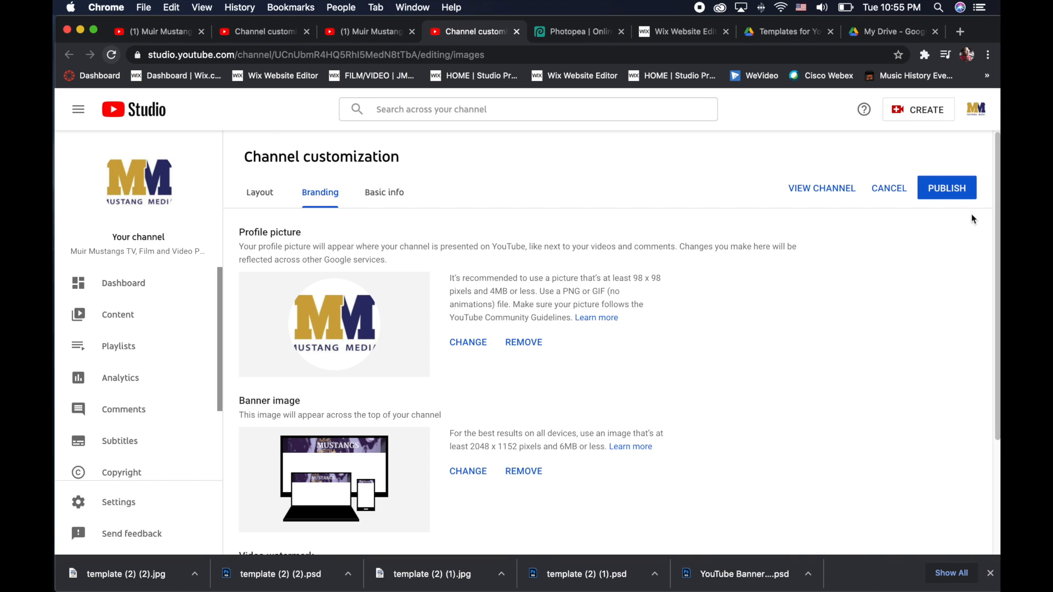
left_click(942, 188)
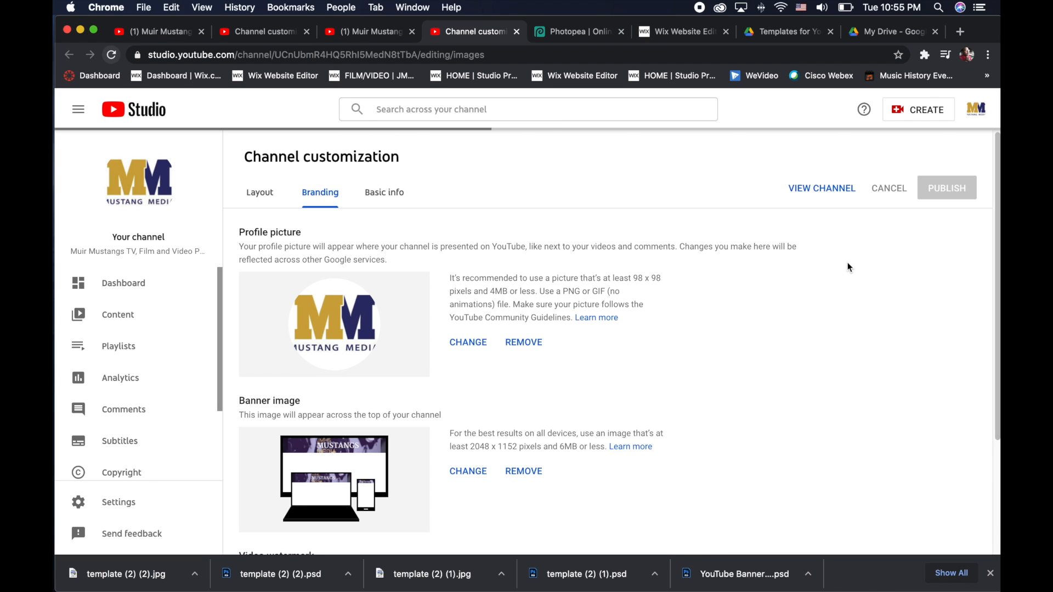
Step: View the published channel page, pause its featured video and check how the banner with blurred edges looks
left_click(822, 188)
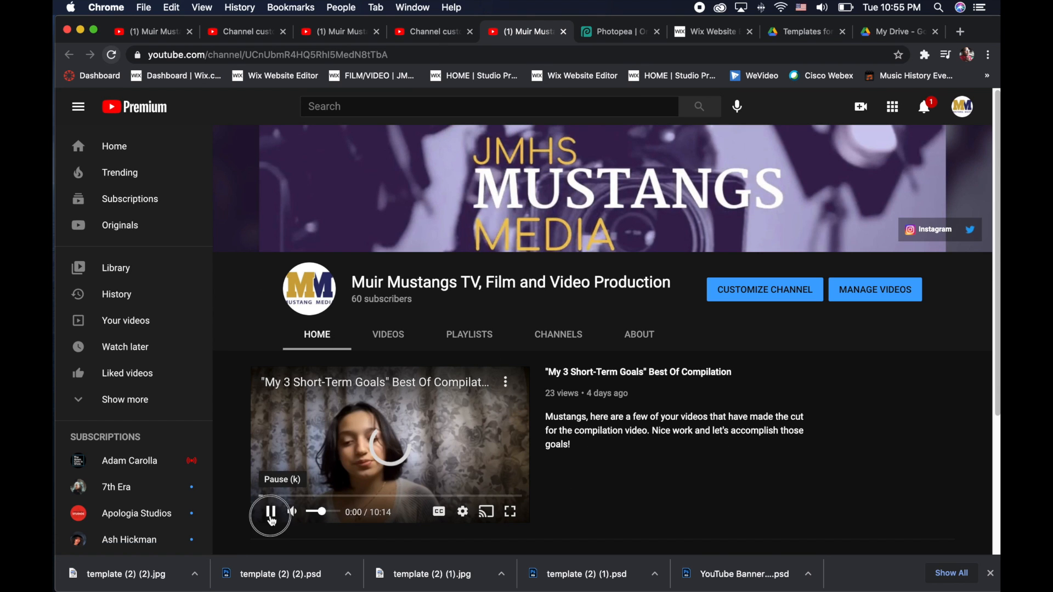
left_click(271, 511)
mouse_move(424, 151)
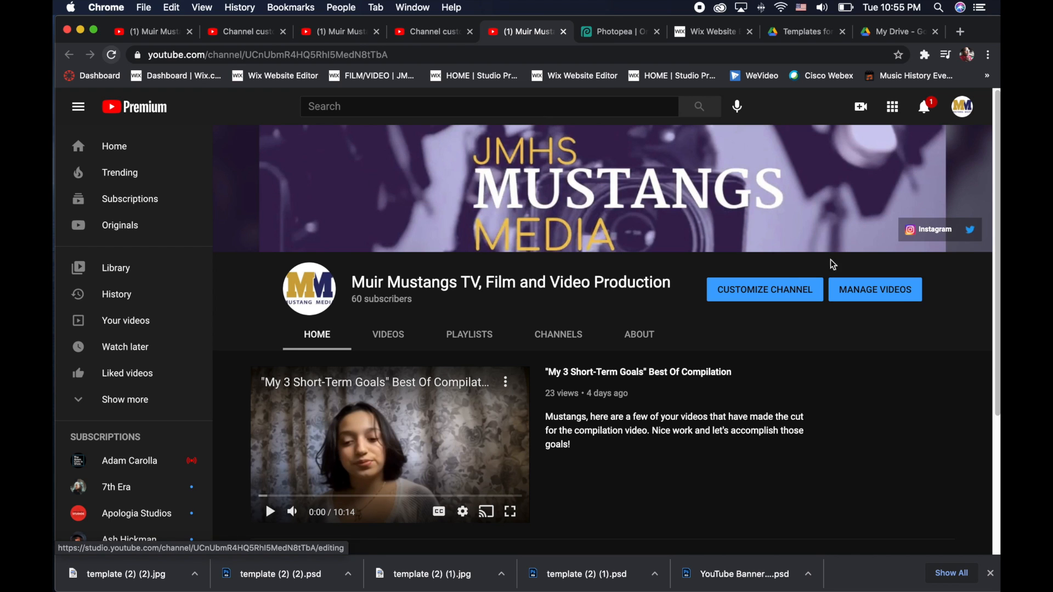
left_click_drag(995, 179, 990, 108)
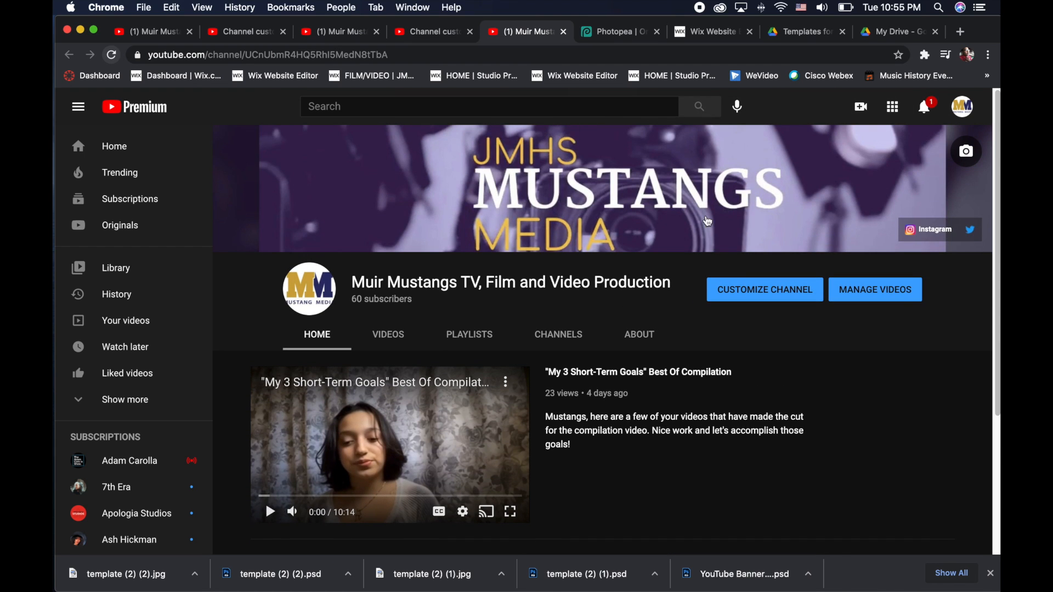
left_click_drag(999, 218, 993, 145)
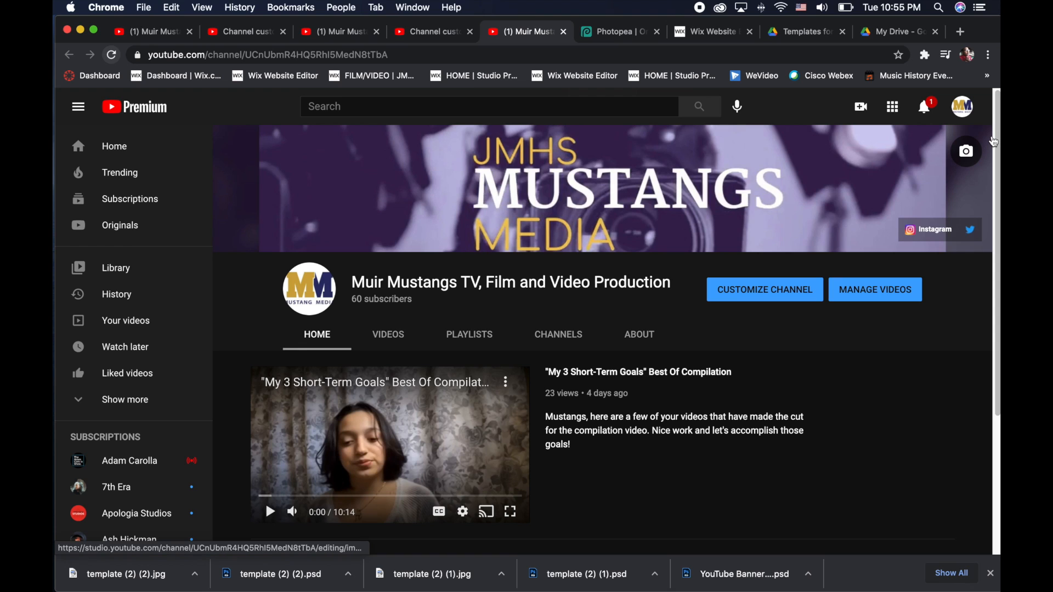